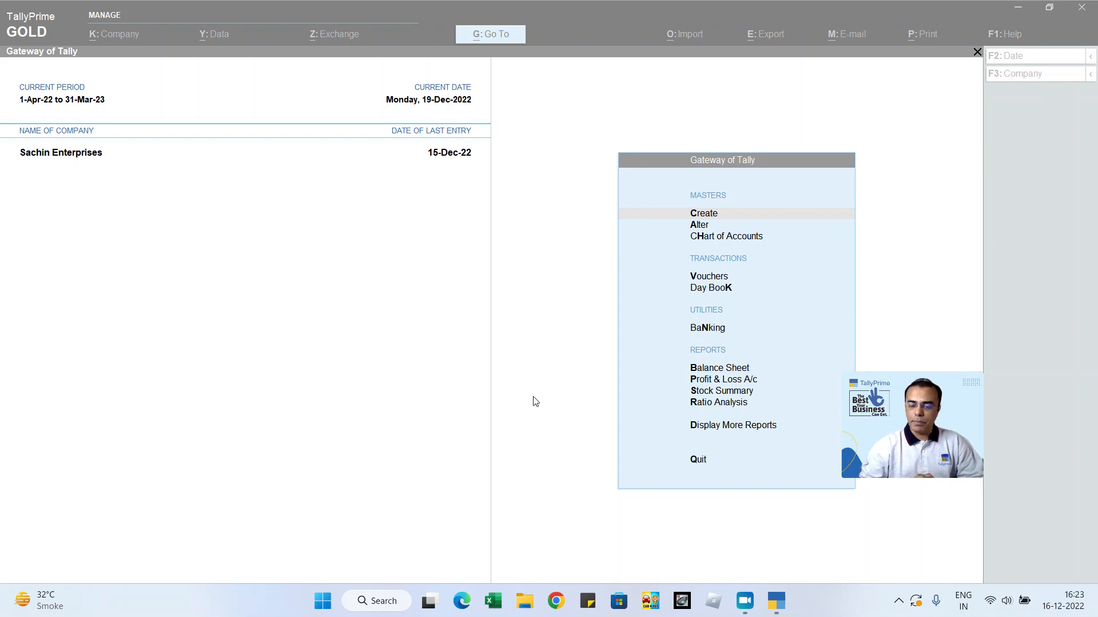
# Step: Open the Customer - B ledger for alteration from the ledger masters
pyautogui.click(536, 401)
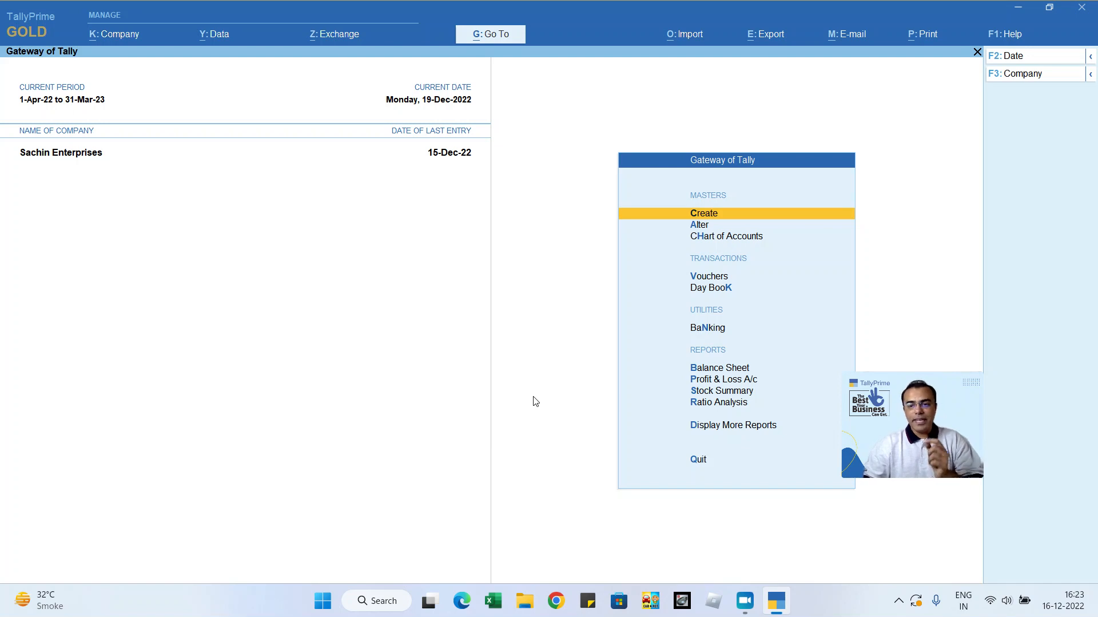
pyautogui.press('Down')
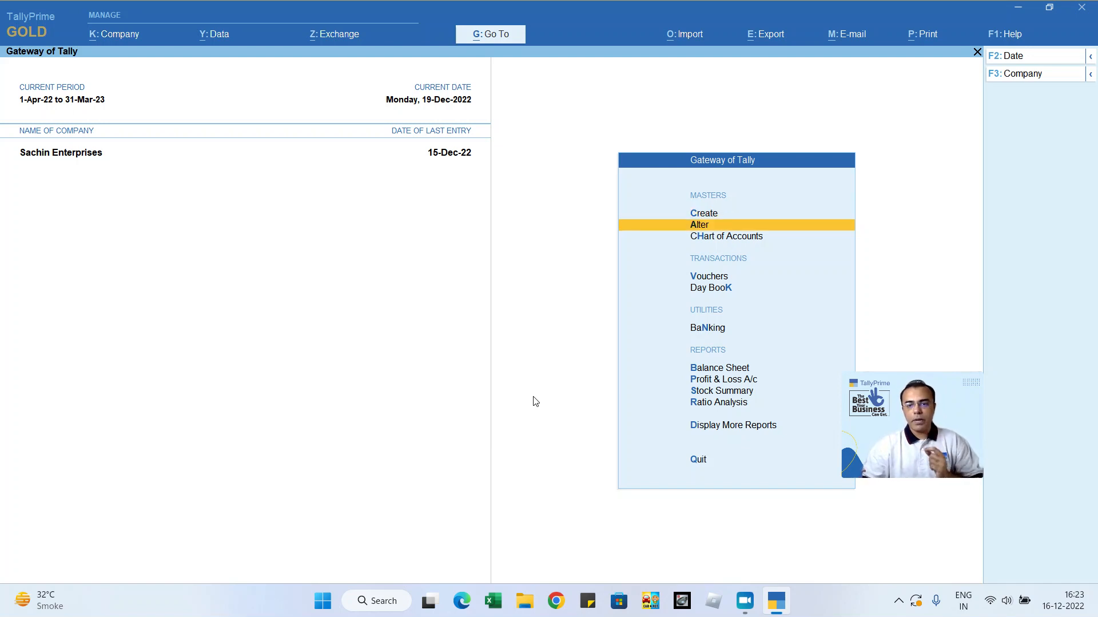
pyautogui.press('Return')
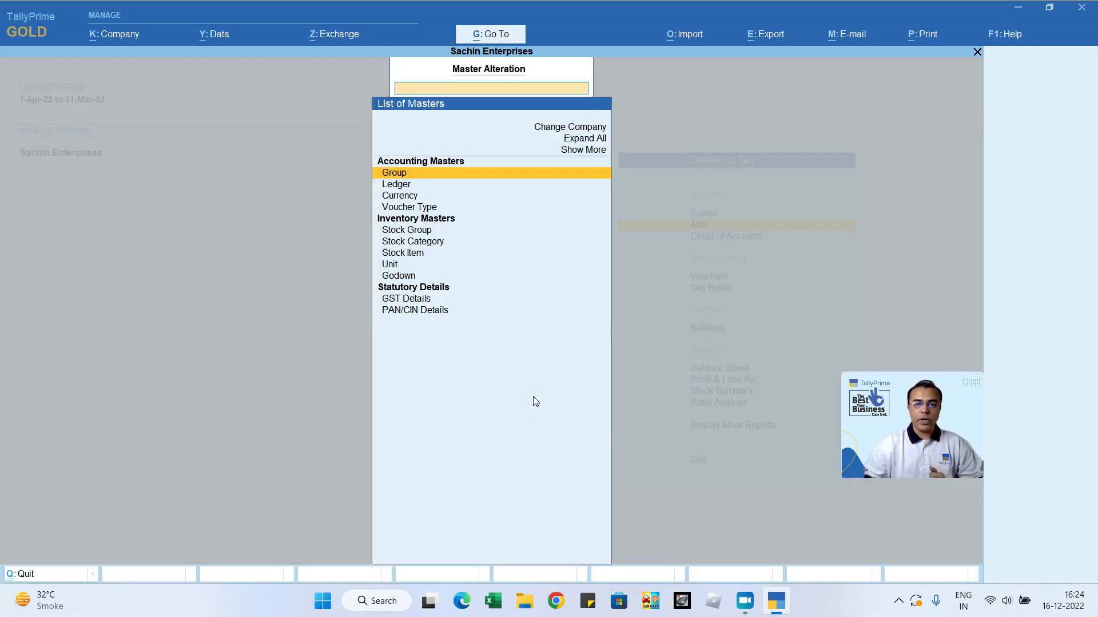
pyautogui.press('Down')
pyautogui.press('Return')
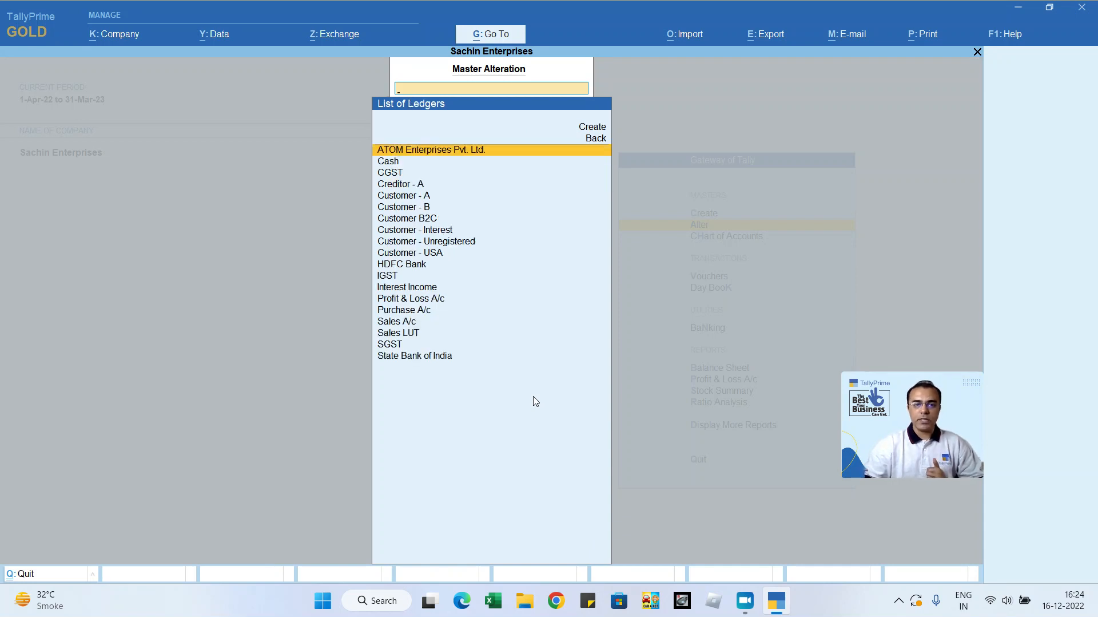
pyautogui.press('Down')
pyautogui.press('Down')
pyautogui.press('Down')
pyautogui.press('Down')
pyautogui.press('Down')
pyautogui.press('Return')
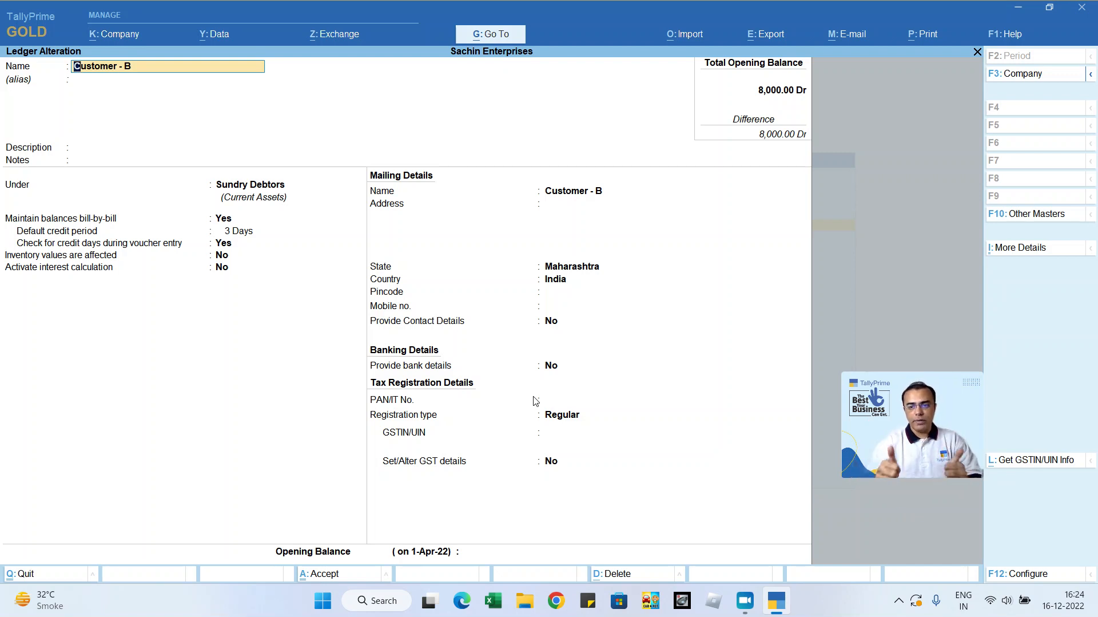
# Step: Review the default credit period and the credit-days check in the Customer - B ledger
pyautogui.press('Return')
pyautogui.press('Return')
pyautogui.press('Return')
pyautogui.press('Return')
pyautogui.press('Return')
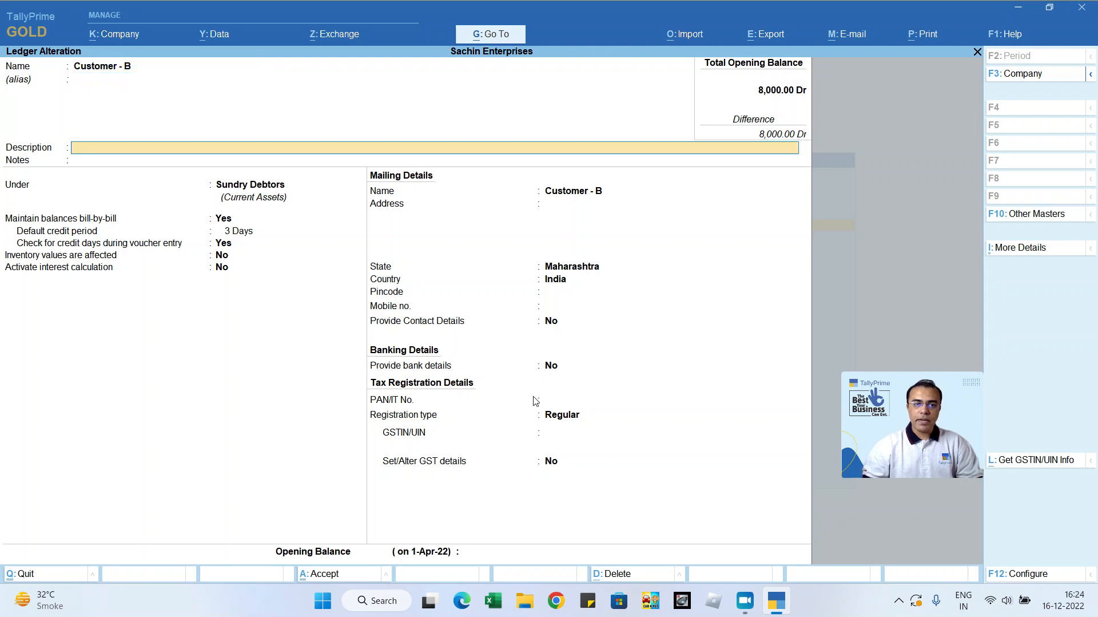
pyautogui.press('Return')
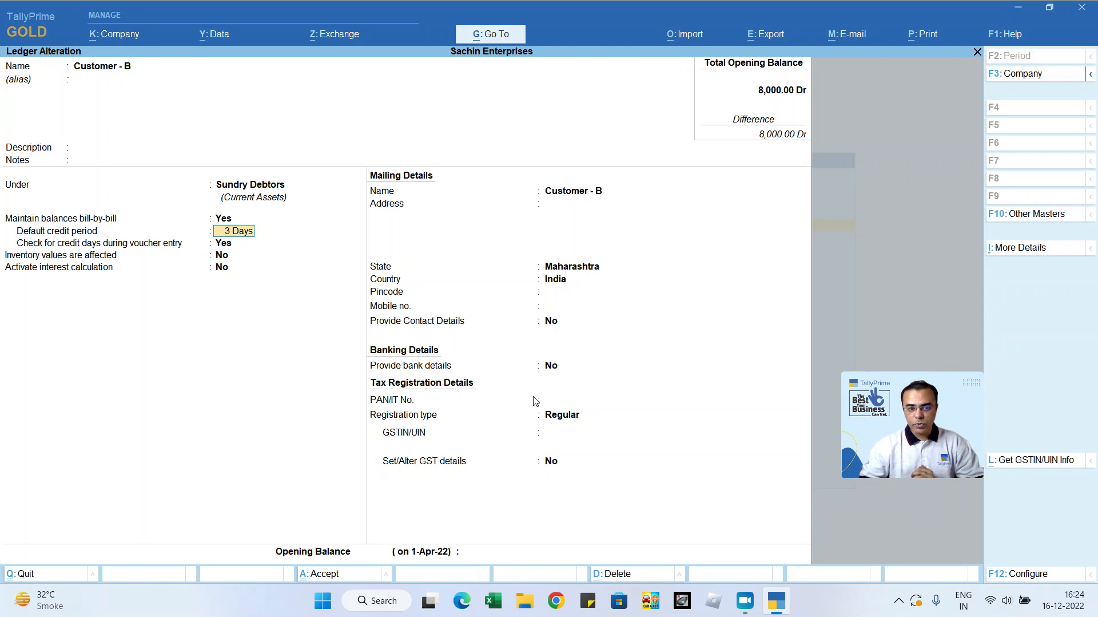
pyautogui.press('Return')
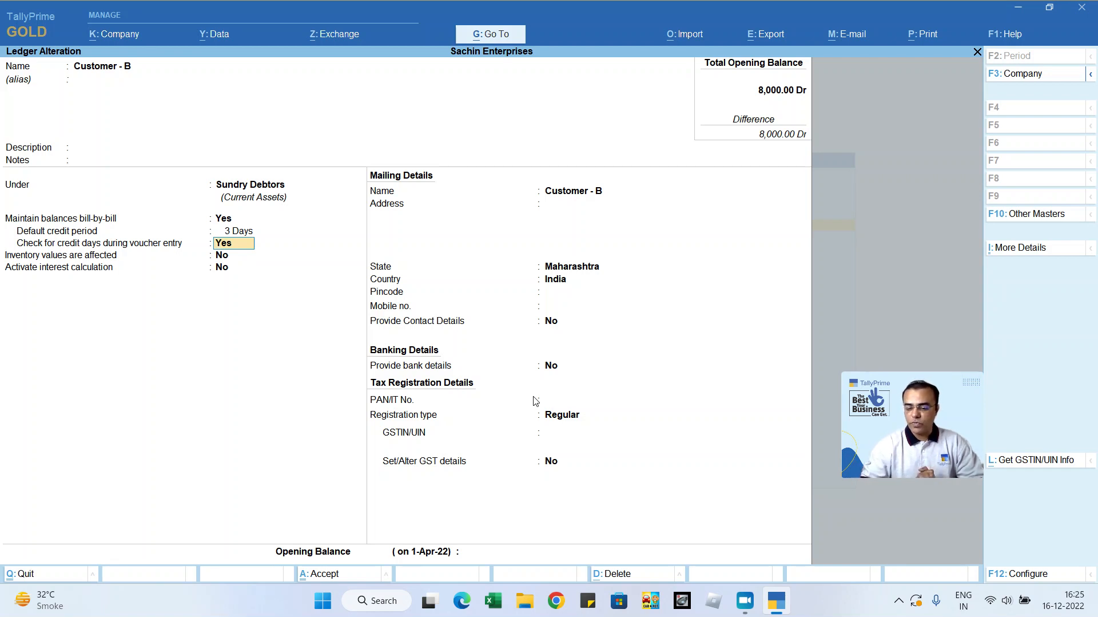
# Step: Configure the ledger screen to show more configurations and enable Provide Credit Limits, then accept the configuration
pyautogui.press('F12')
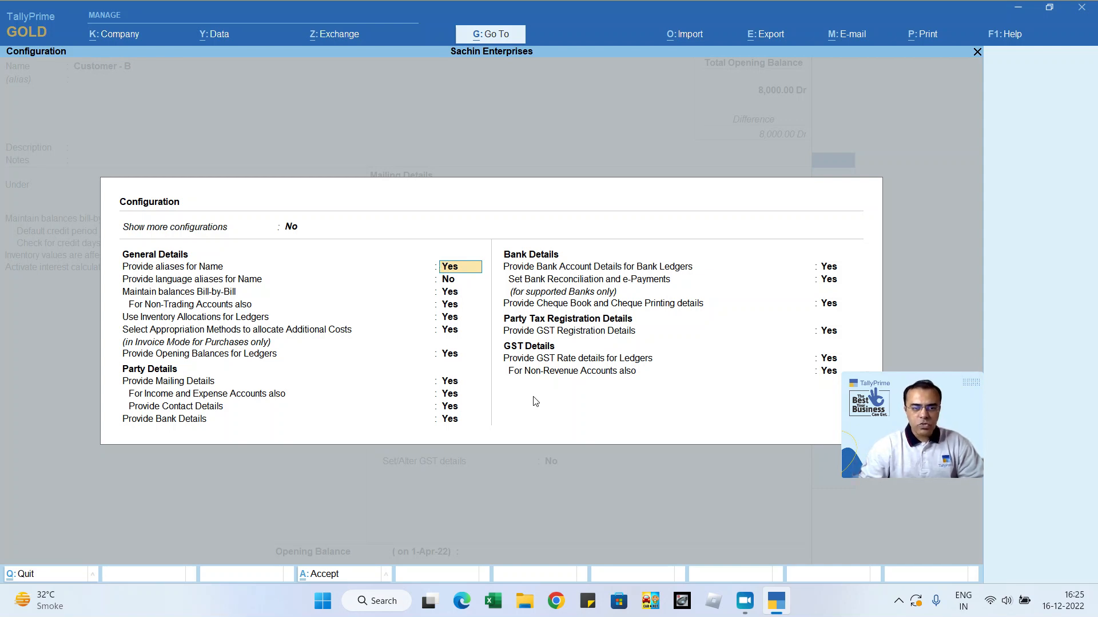
pyautogui.press('Up')
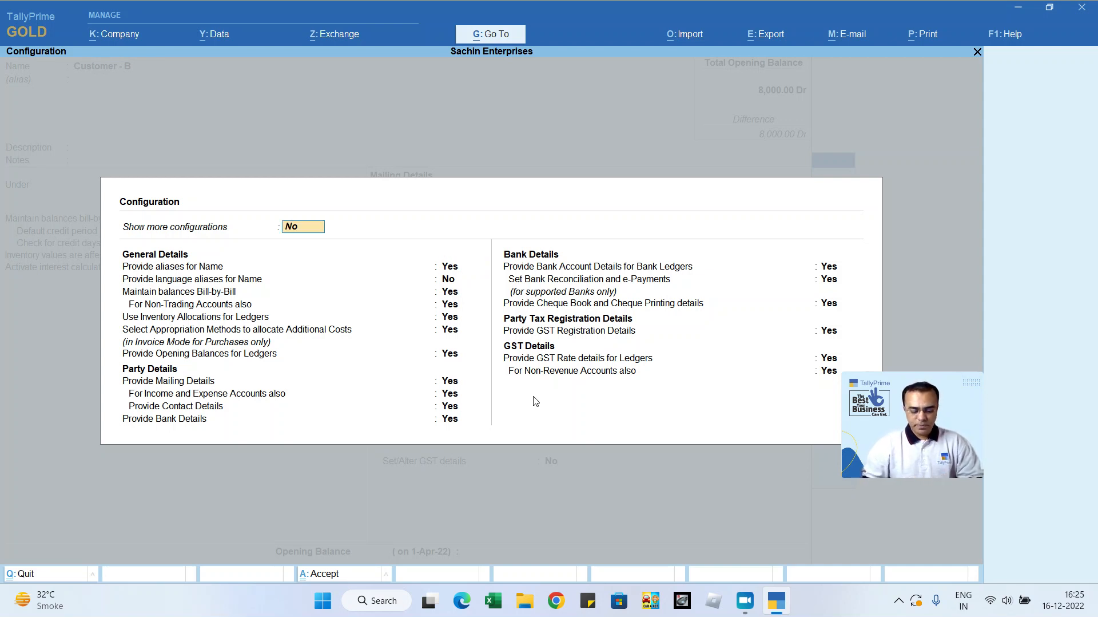
pyautogui.press('y')
pyautogui.press('Down')
pyautogui.press('Down')
pyautogui.press('Down')
pyautogui.press('Down')
pyautogui.press('Down')
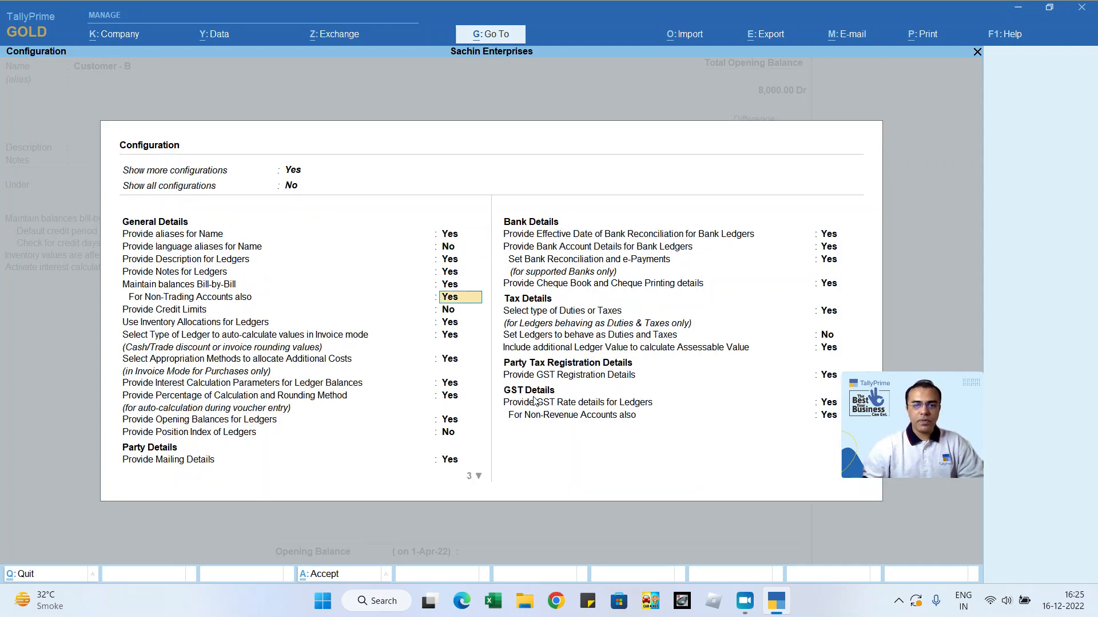
pyautogui.press('Down')
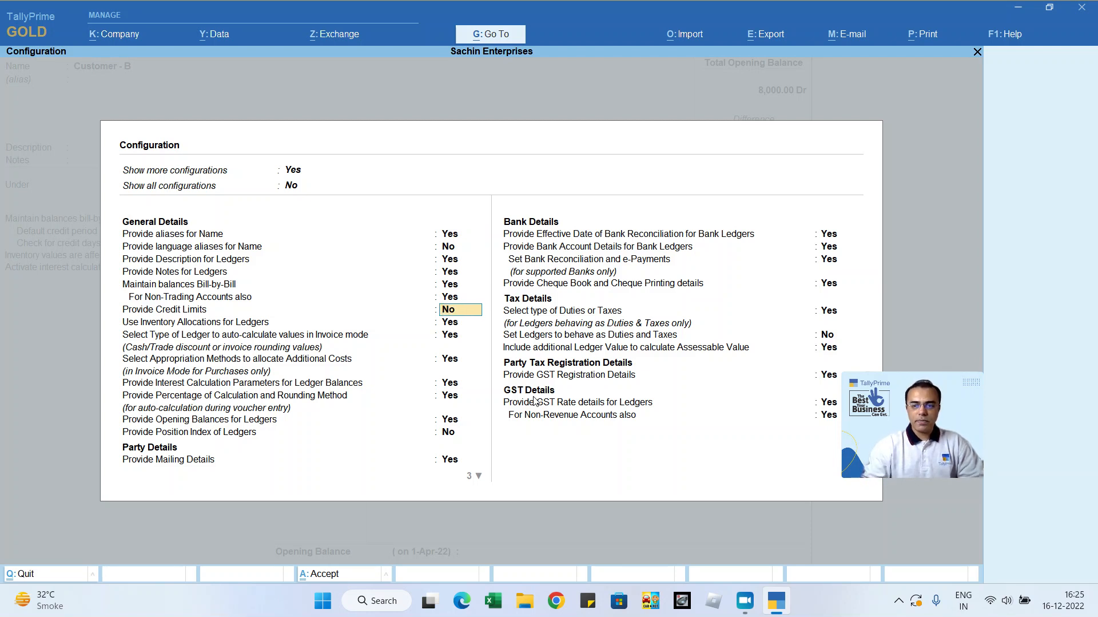
pyautogui.press('y')
pyautogui.press('Return')
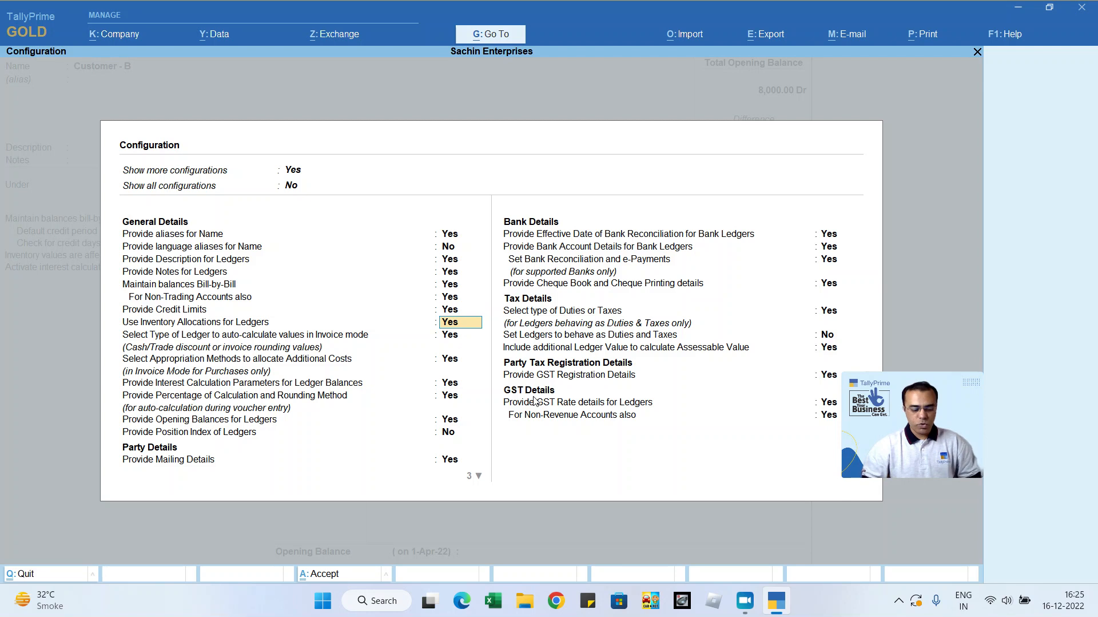
pyautogui.hotkey('ctrl', 'a')
# Step: Set Customer - B's credit limit to 5,000, keep the post-dated override at Yes, and return to the Gateway of Tally
pyautogui.press('Return')
pyautogui.press('Return')
pyautogui.press('Return')
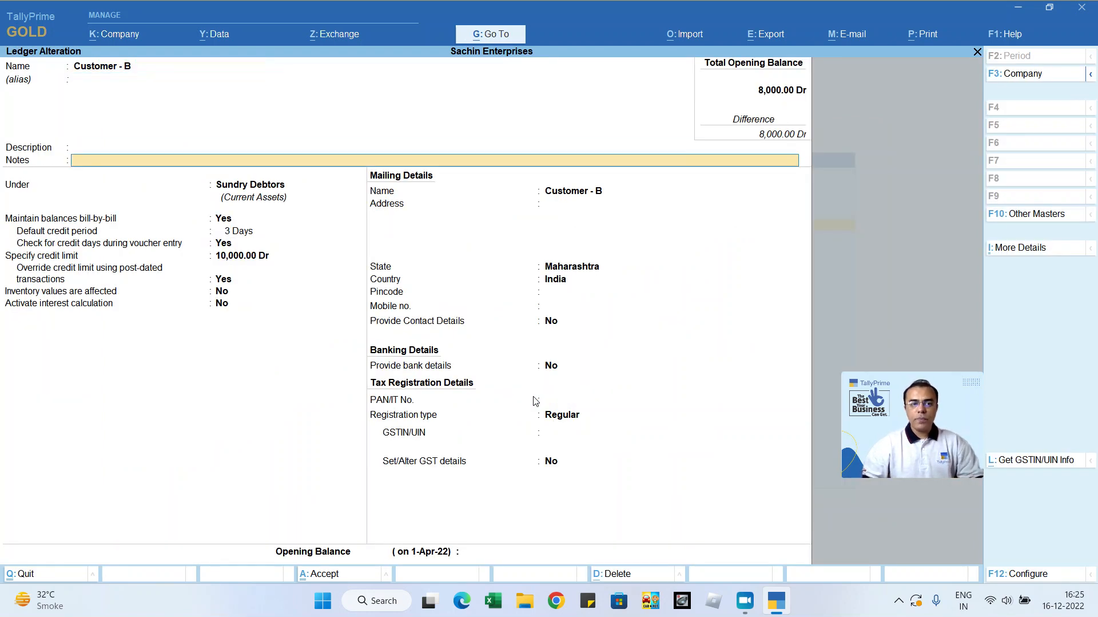
pyautogui.press('Return')
pyautogui.press('Return')
pyautogui.press('Return')
pyautogui.press('Return')
pyautogui.press('Return')
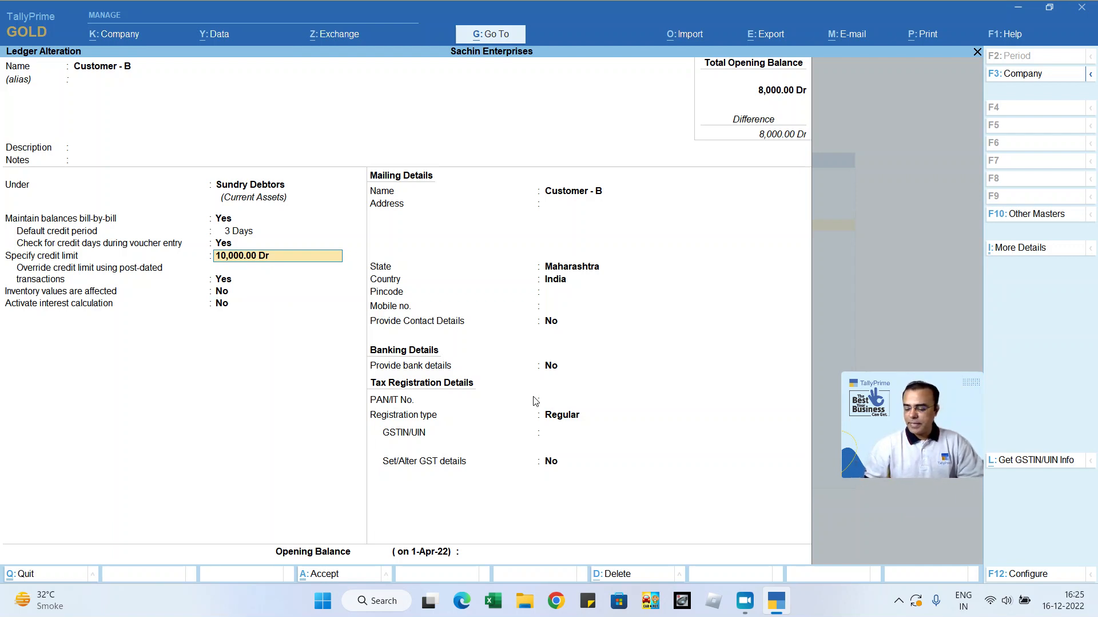
pyautogui.write('5000')
pyautogui.press('Return')
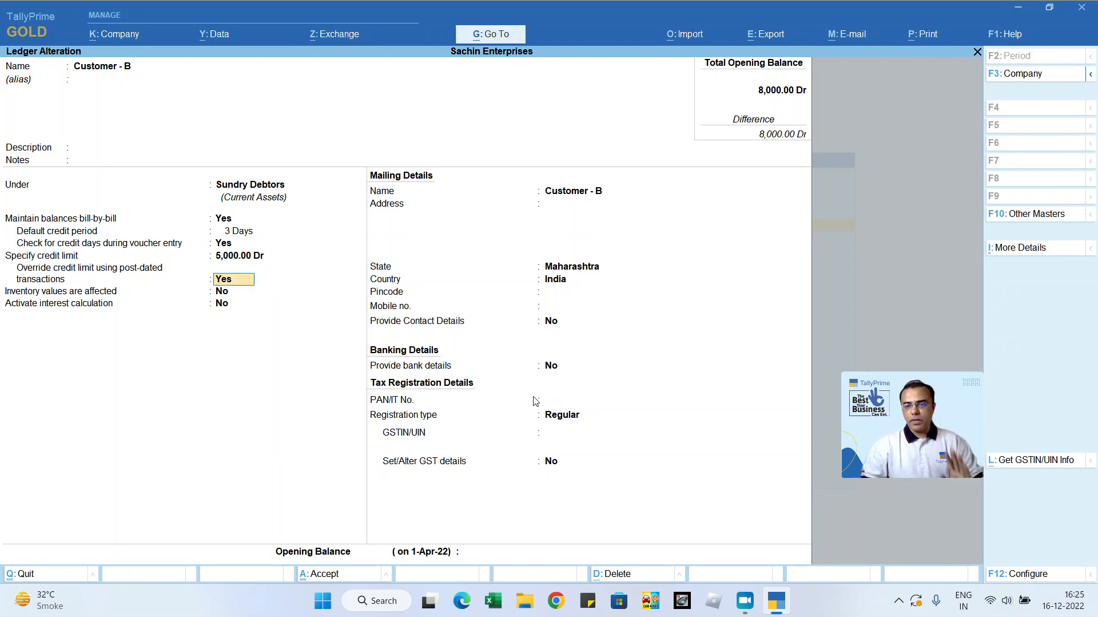
pyautogui.press('Return')
pyautogui.press('Return')
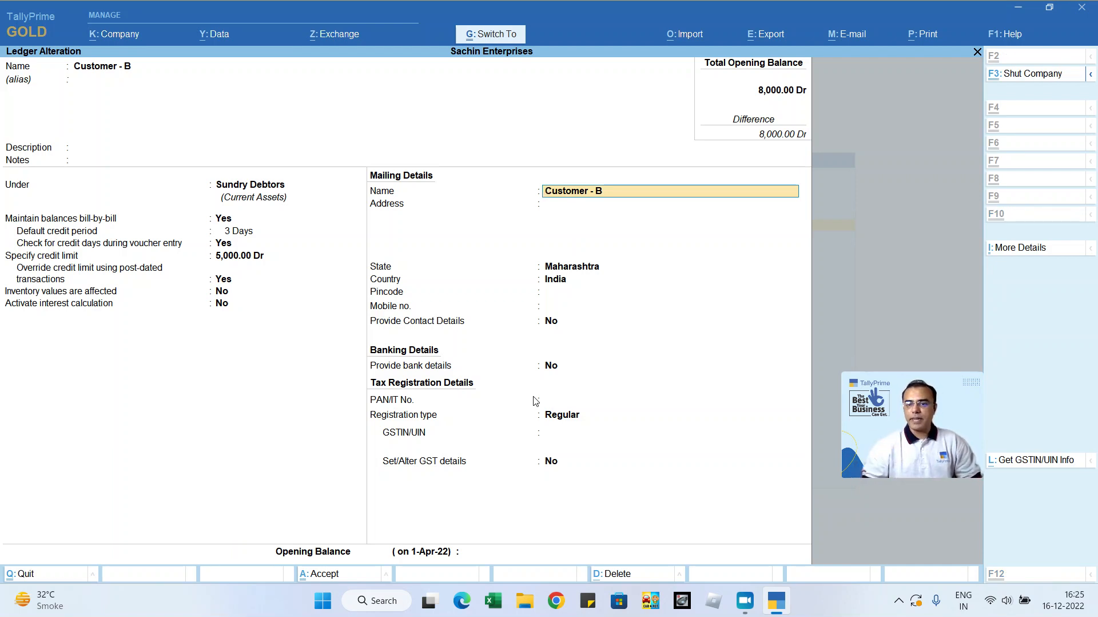
pyautogui.press('Escape')
pyautogui.press('Escape')
pyautogui.press('Escape')
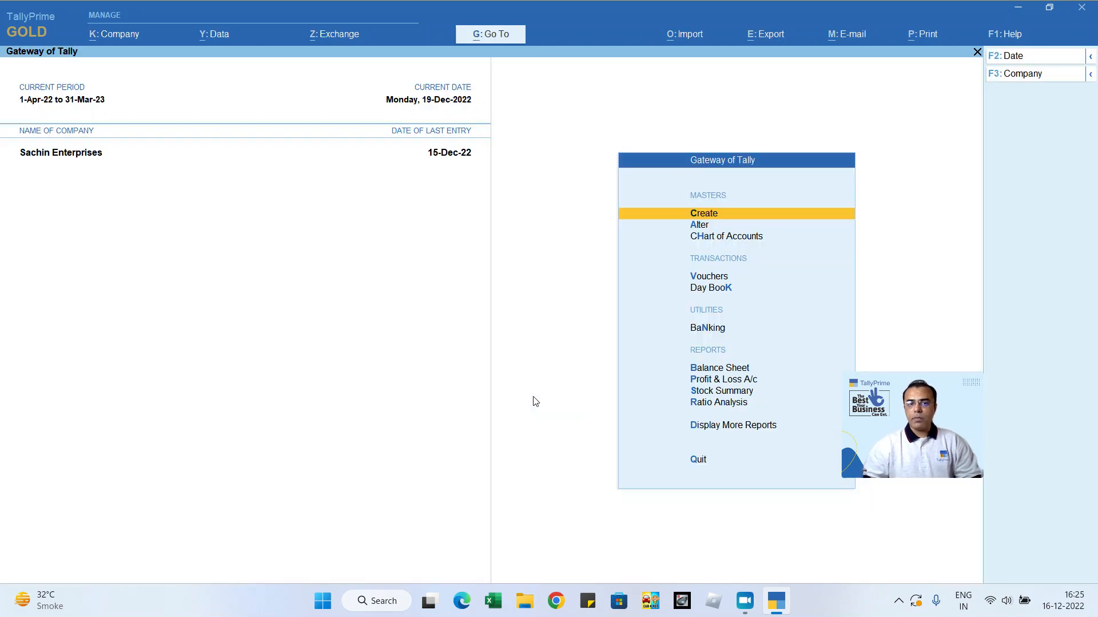
# Step: Start a new sales voucher dated 16-Dec-22
pyautogui.press('Down')
pyautogui.press('Down')
pyautogui.press('Down')
pyautogui.press('Return')
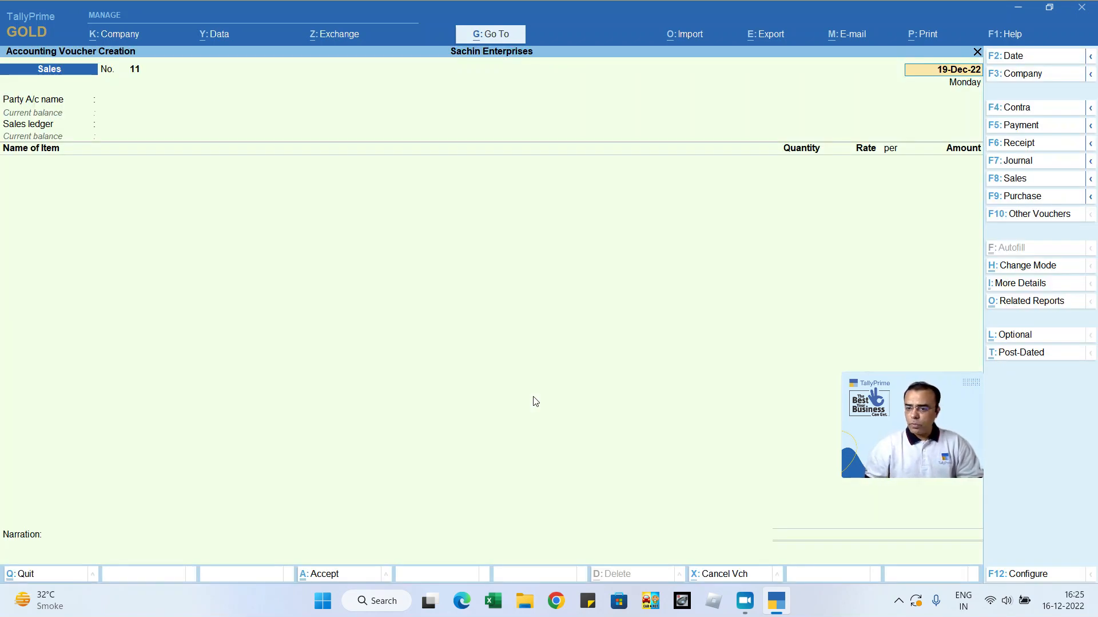
pyautogui.write('16-12-22')
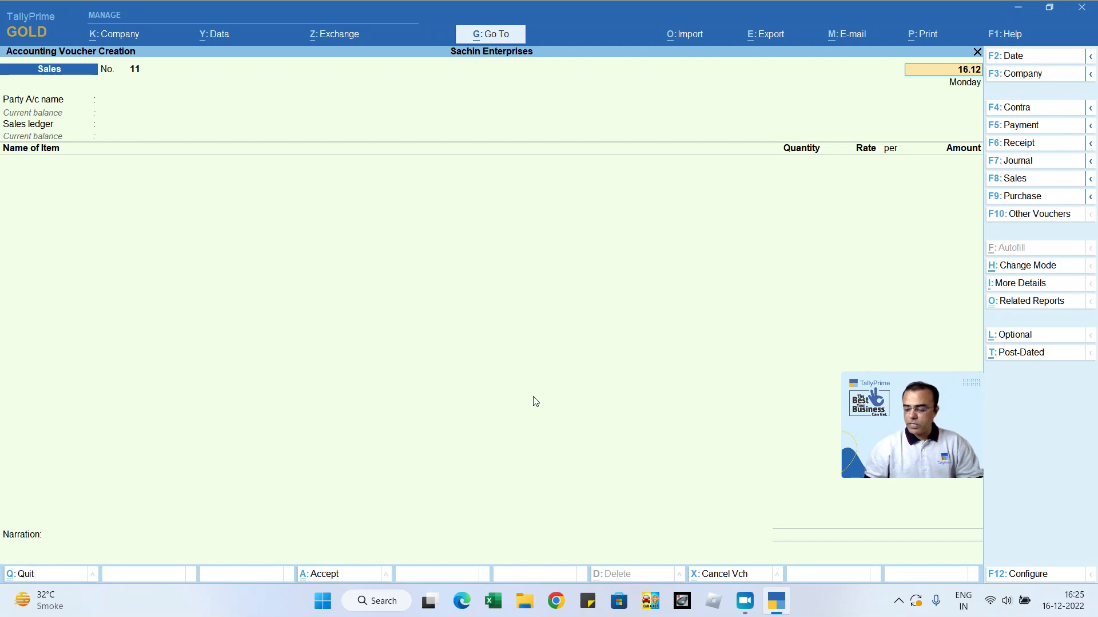
pyautogui.press('Return')
# Step: Choose Customer - B as the party and Sales A/c as the sales ledger, accepting the default party and tax classification details
pyautogui.press('Down')
pyautogui.press('Down')
pyautogui.press('Down')
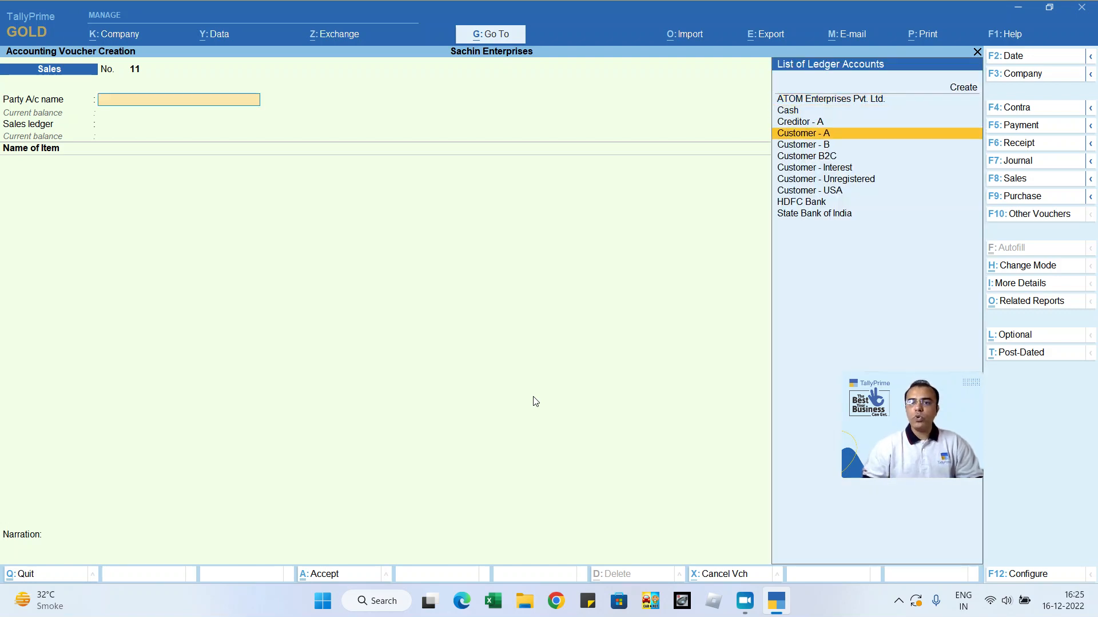
pyautogui.press('Down')
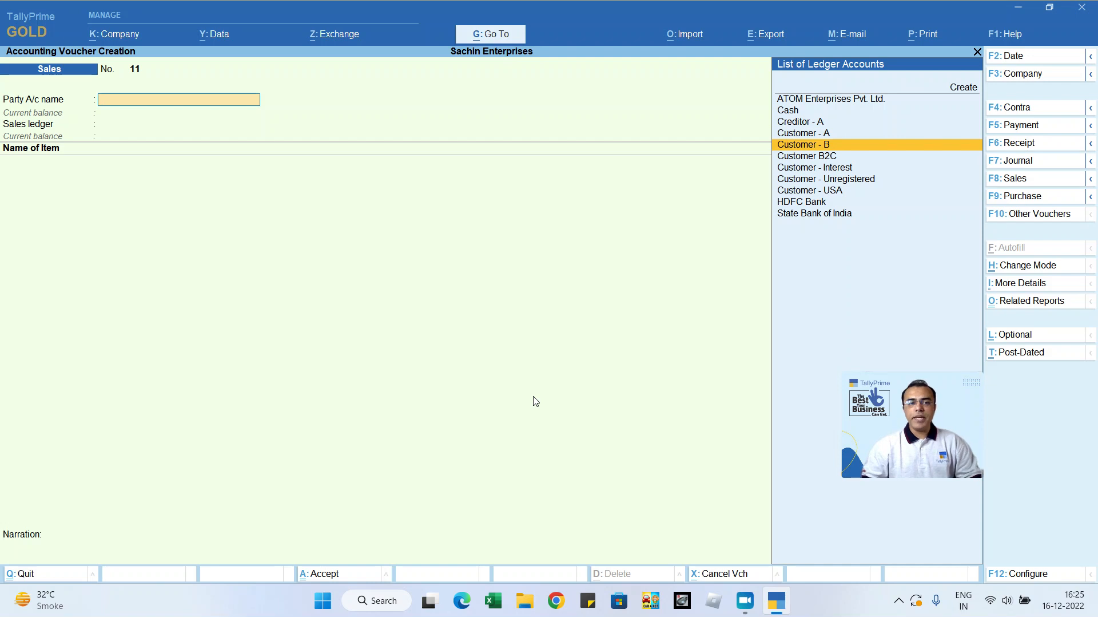
pyautogui.press('Return')
pyautogui.hotkey('ctrl', 'a')
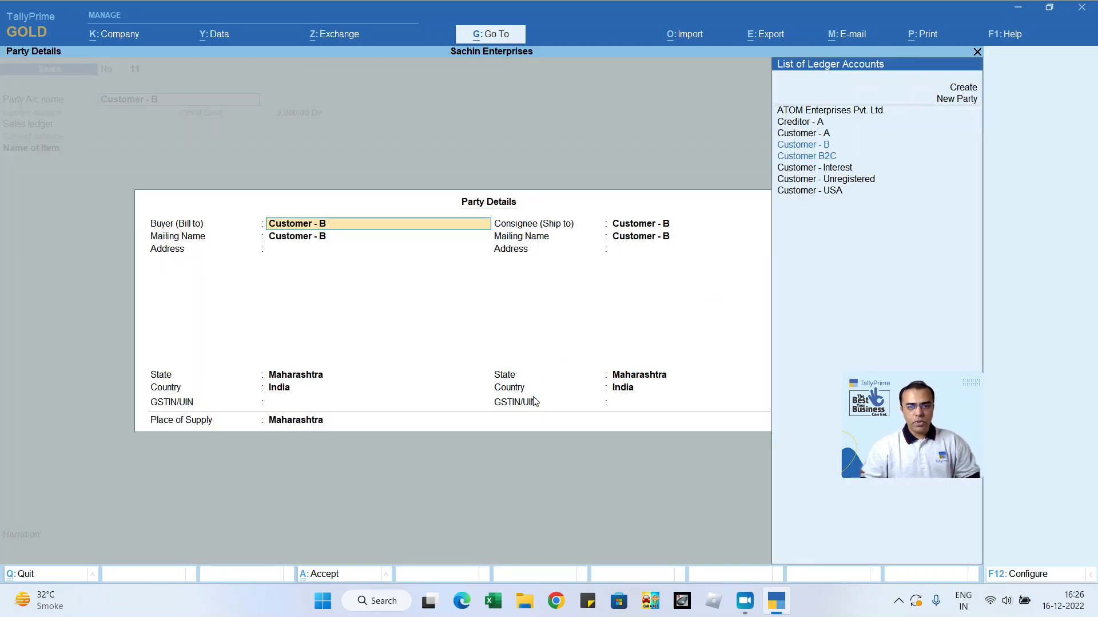
pyautogui.hotkey('ctrl', 'a')
pyautogui.press('Return')
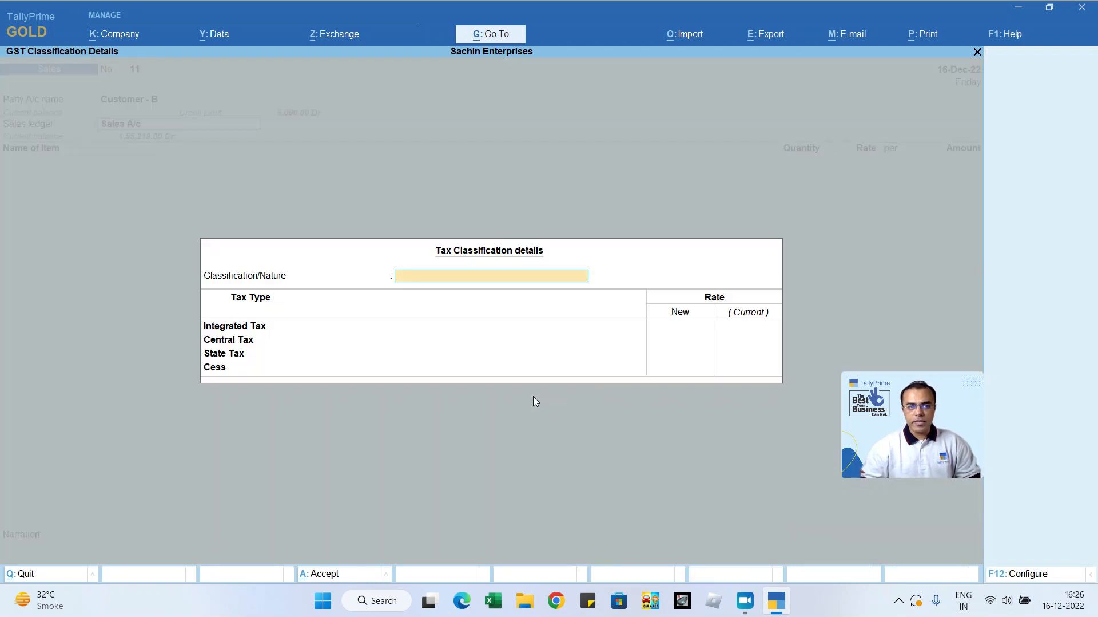
pyautogui.hotkey('ctrl', 'a')
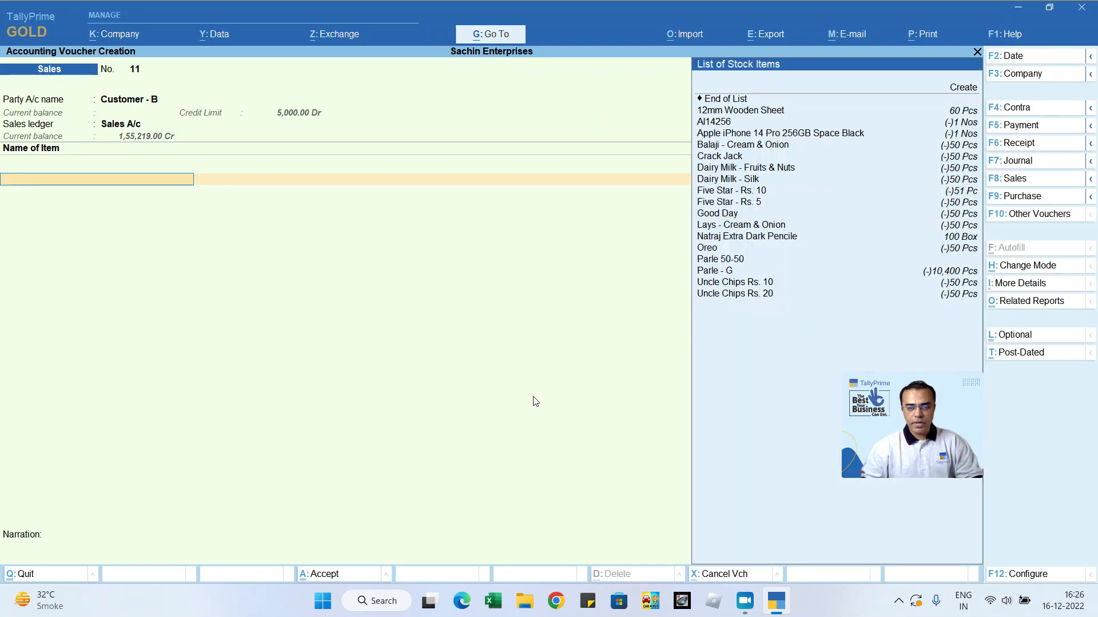
# Step: Add the stock item Oreo to the voucher with no description and Not Applicable for tracking and order numbers
pyautogui.press('Down')
pyautogui.press('Down')
pyautogui.press('Down')
pyautogui.press('Down')
pyautogui.press('Down')
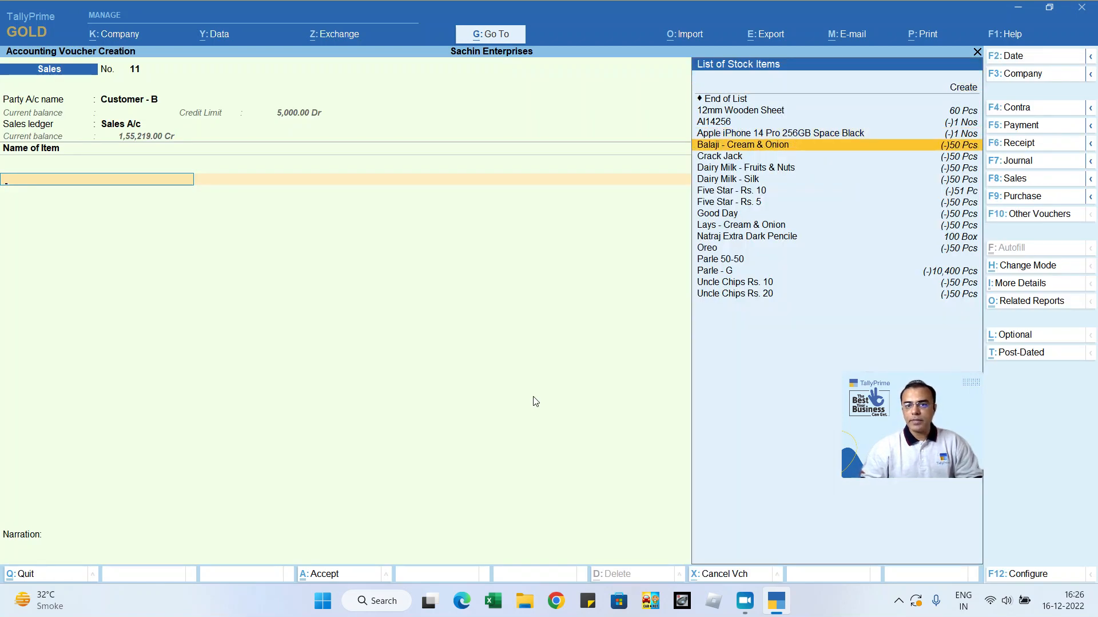
pyautogui.press('Down')
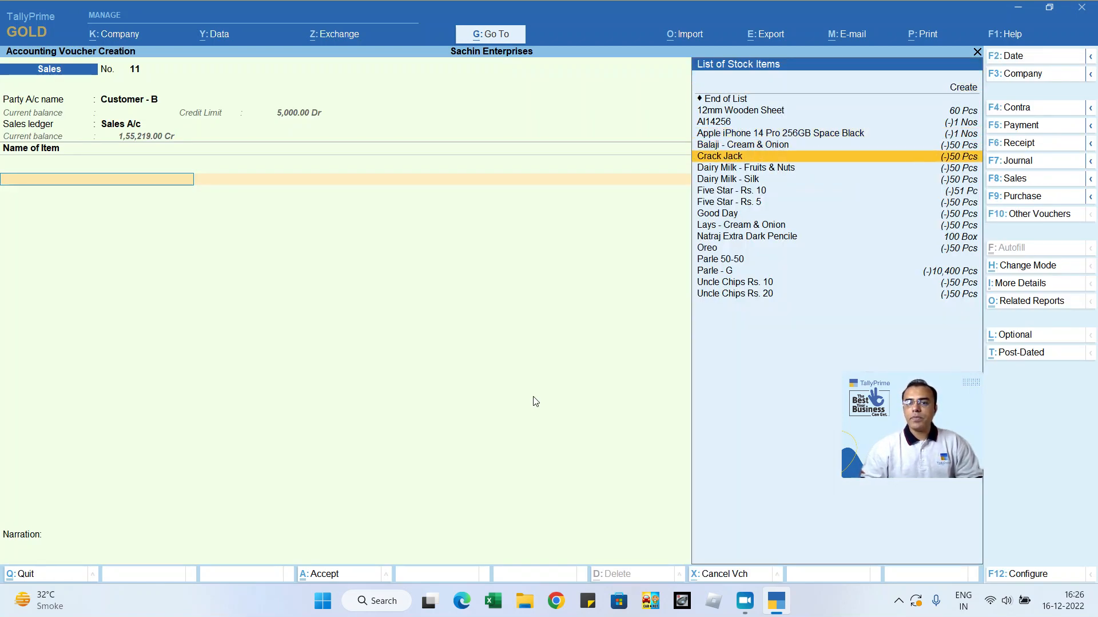
pyautogui.press('Down')
pyautogui.press('Down')
pyautogui.press('Down')
pyautogui.press('Down')
pyautogui.press('Down')
pyautogui.press('Down')
pyautogui.press('Down')
pyautogui.press('Down')
pyautogui.press('Return')
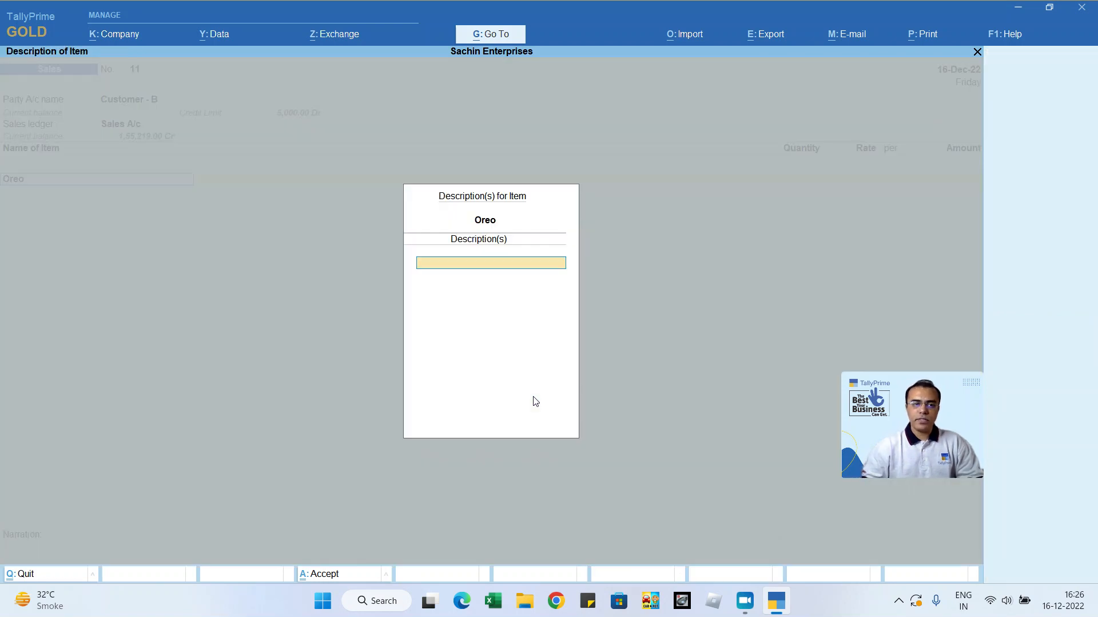
pyautogui.press('Return')
pyautogui.press('Return')
pyautogui.press('Return')
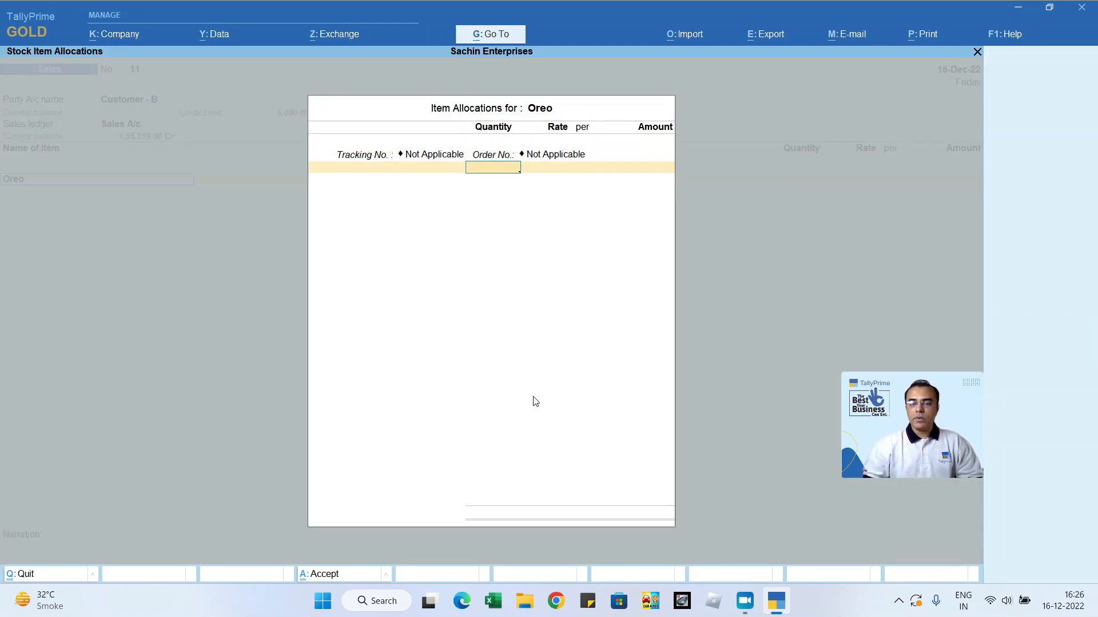
pyautogui.write('100')
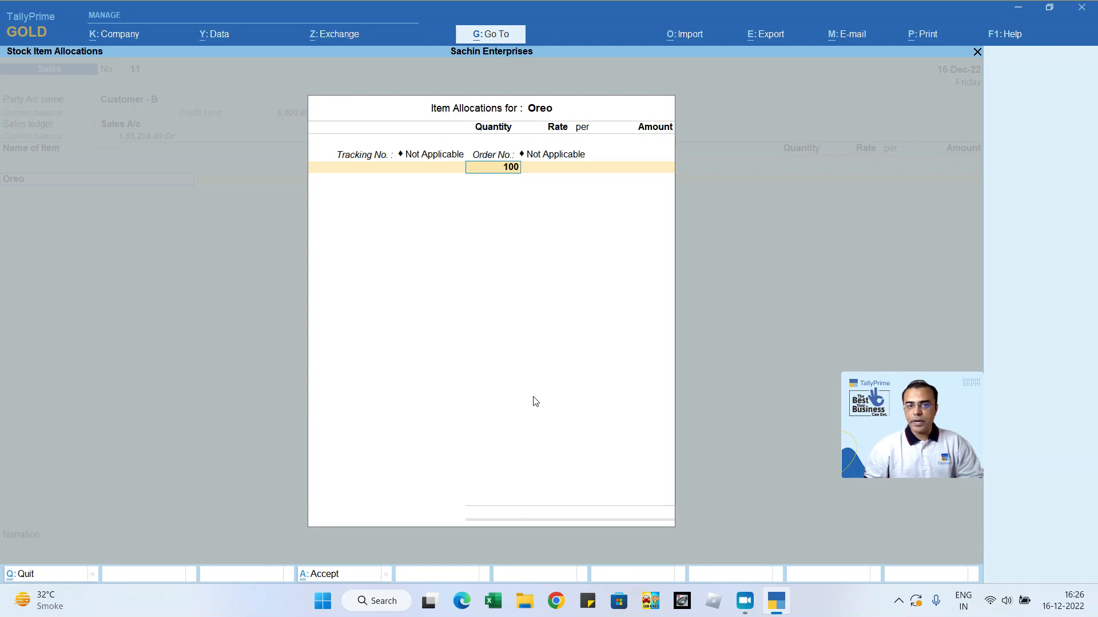
pyautogui.press('Return')
pyautogui.press('Return')
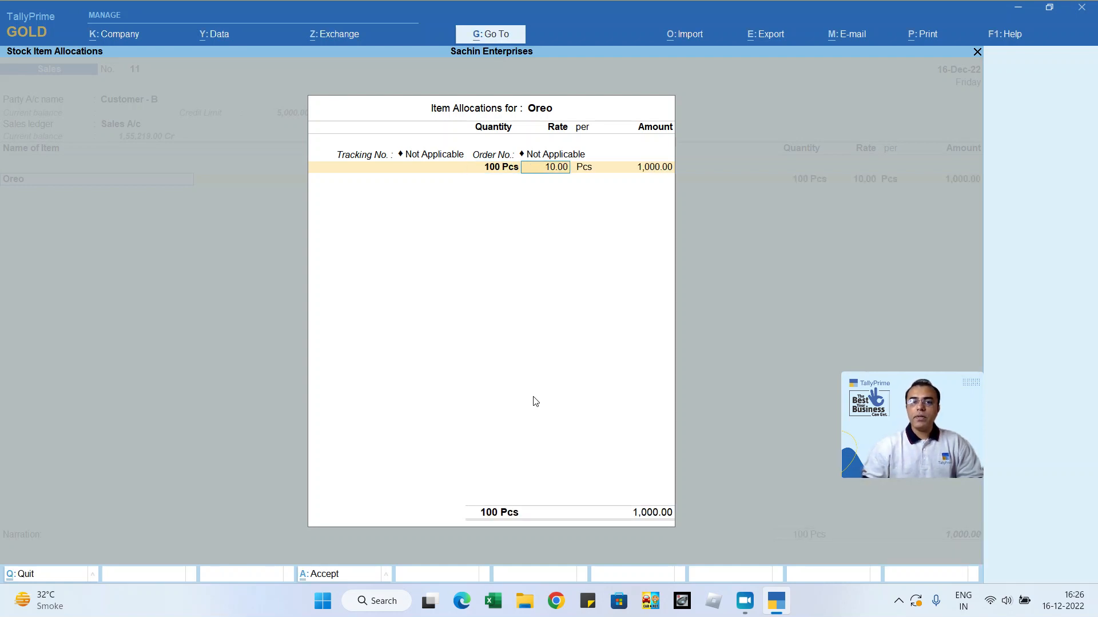
pyautogui.press('BackSpace')
# Step: Set the Oreo quantity to 300 Pcs at a rate of 10.00 and finish the item allocation
pyautogui.write('300')
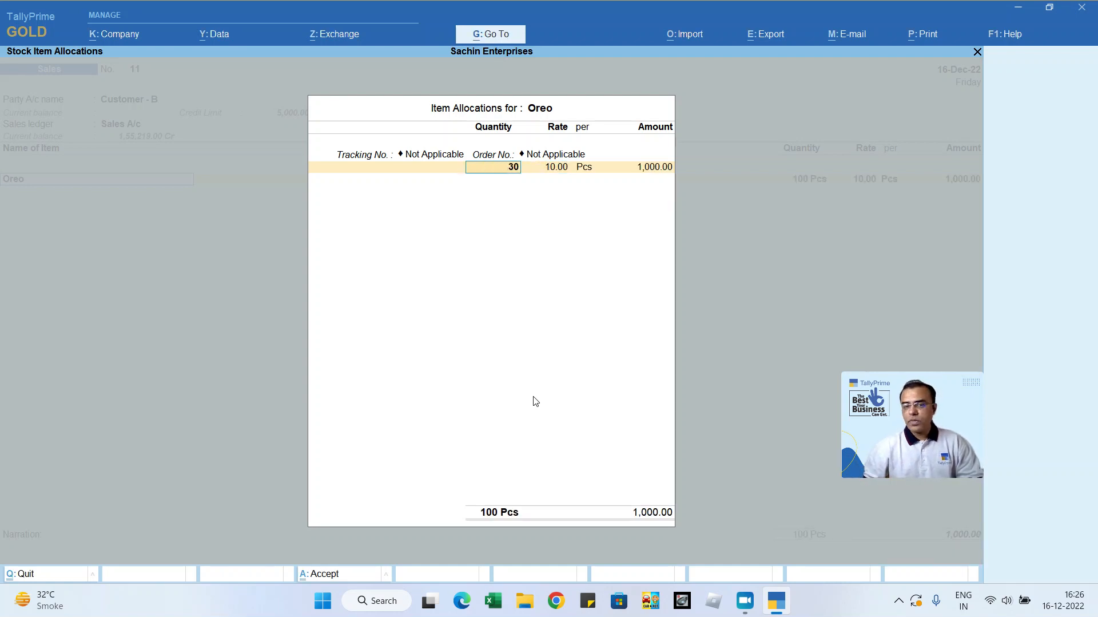
pyautogui.press('Return')
pyautogui.press('Return')
pyautogui.press('Return')
pyautogui.press('Return')
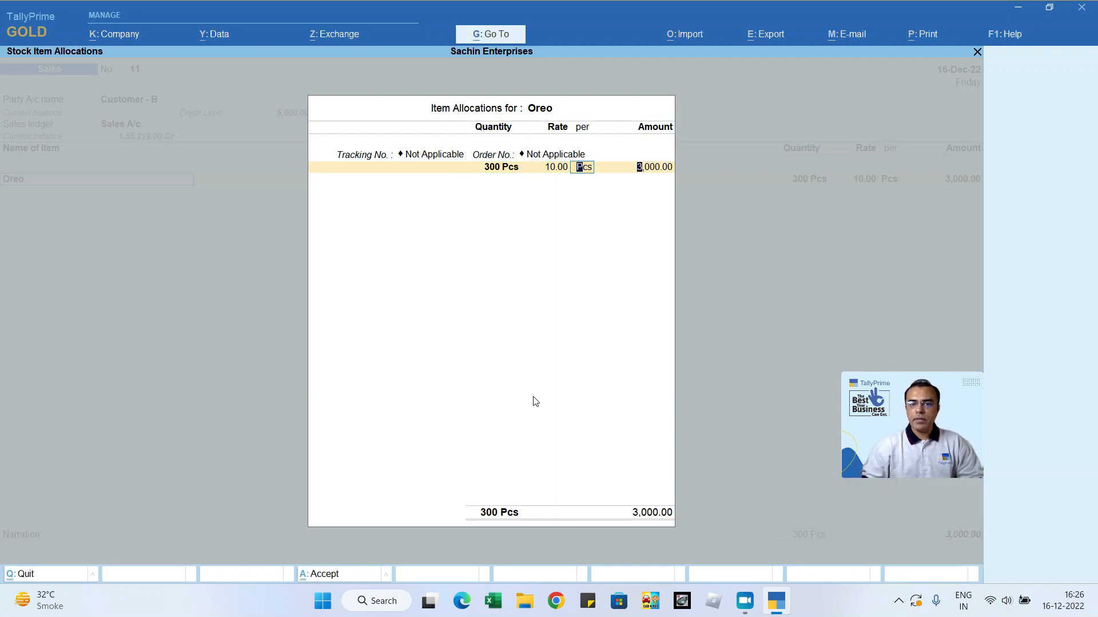
pyautogui.press('Return')
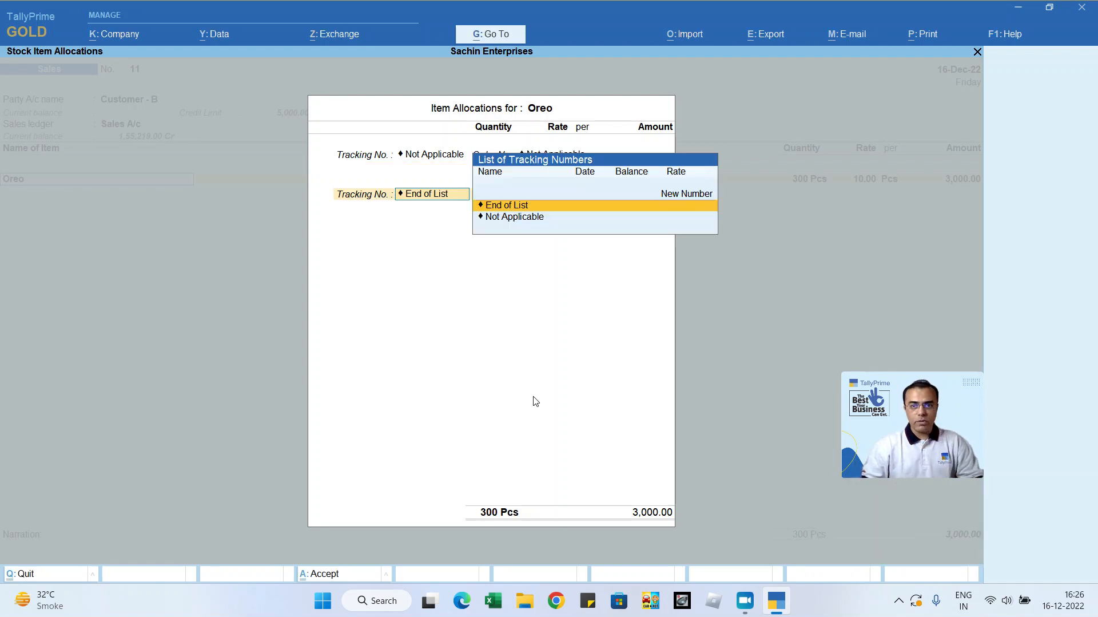
pyautogui.press('Return')
pyautogui.press('Return')
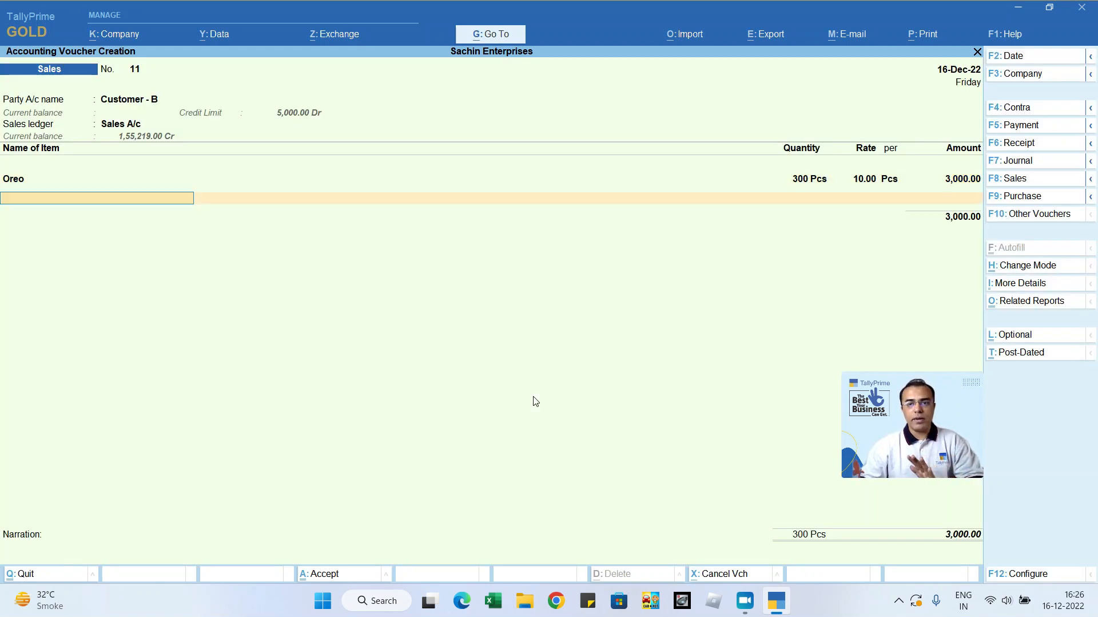
# Step: End the item list and allocate the full 3,000.00 Dr to New Ref 11 with 3 Days credit in the bill-wise details
pyautogui.press('Return')
pyautogui.press('Return')
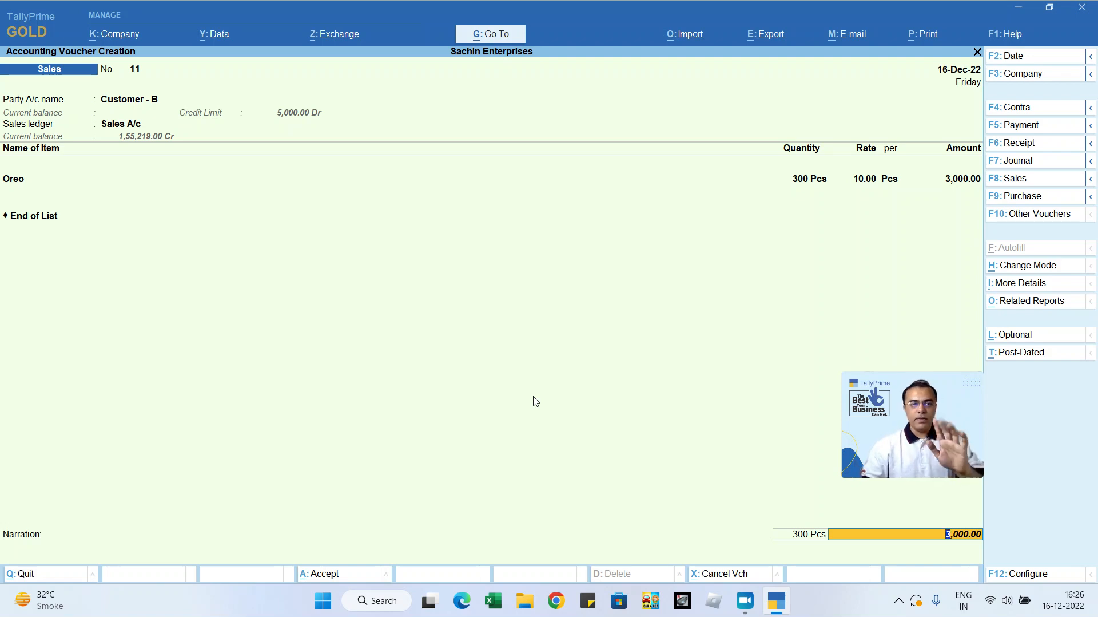
pyautogui.press('Return')
pyautogui.press('Return')
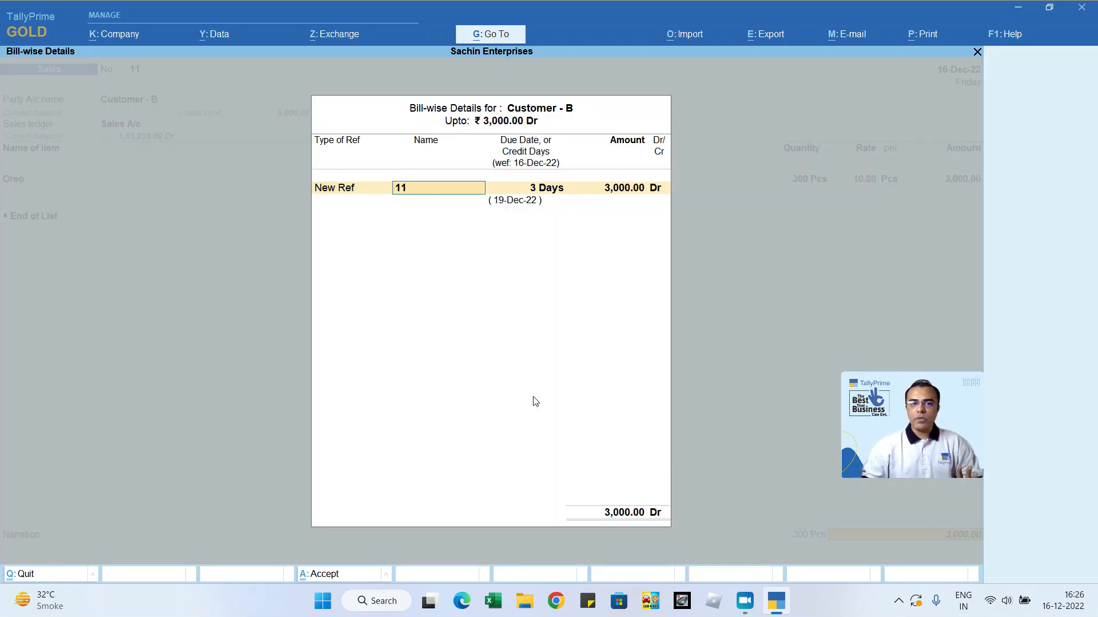
pyautogui.press('Return')
pyautogui.press('Return')
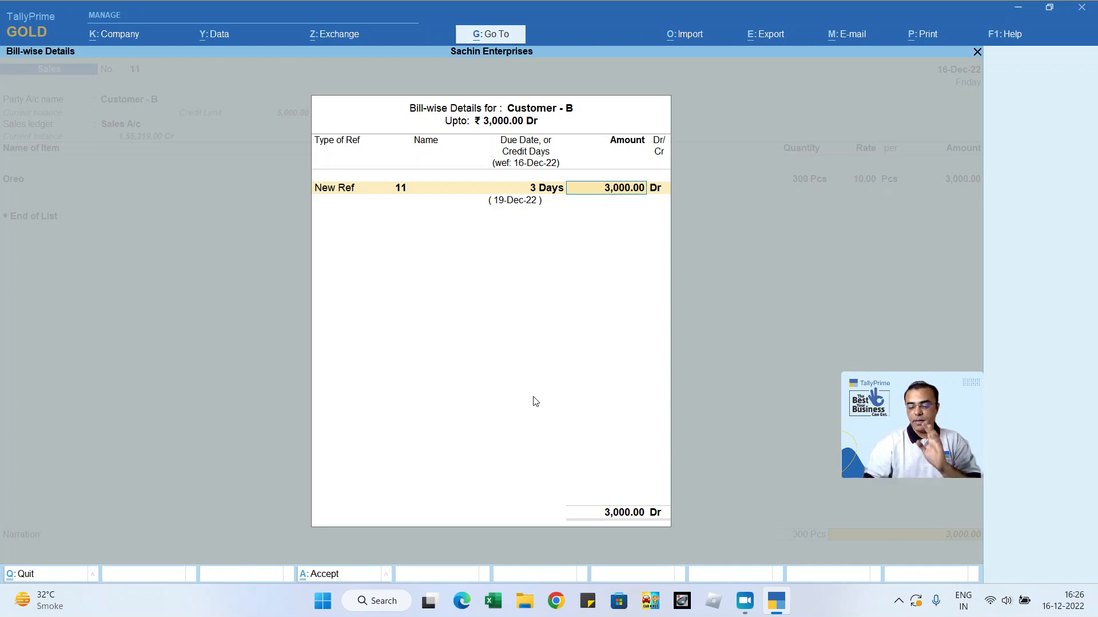
pyautogui.press('Return')
pyautogui.press('Return')
# Step: Leave the narration empty and save sales voucher 11
pyautogui.press('Return')
pyautogui.press('Return')
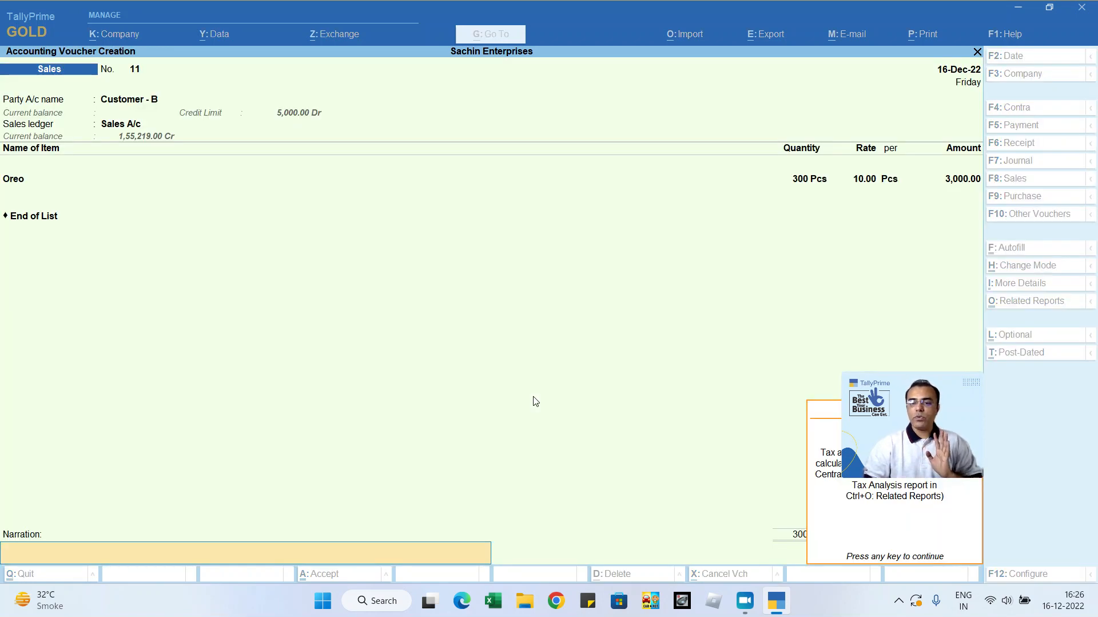
pyautogui.press('Return')
pyautogui.press('Return')
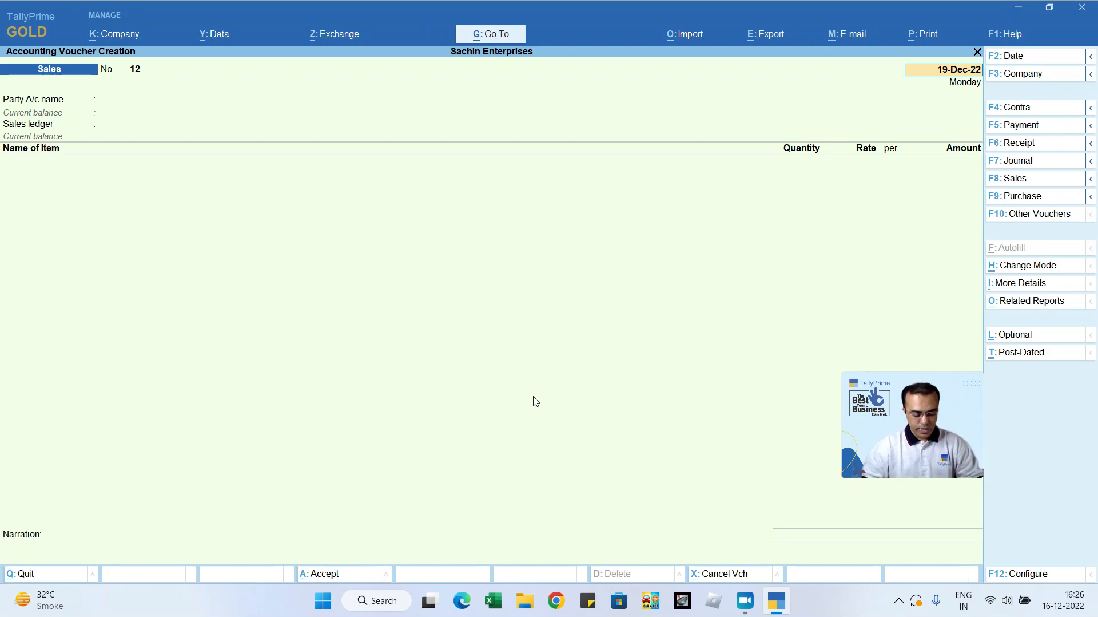
# Step: Set the new sales voucher's date to 20-Dec-22 and choose Customer - B as the party, continuing past the outstanding-bill warning
pyautogui.press('F2')
pyautogui.press('Return')
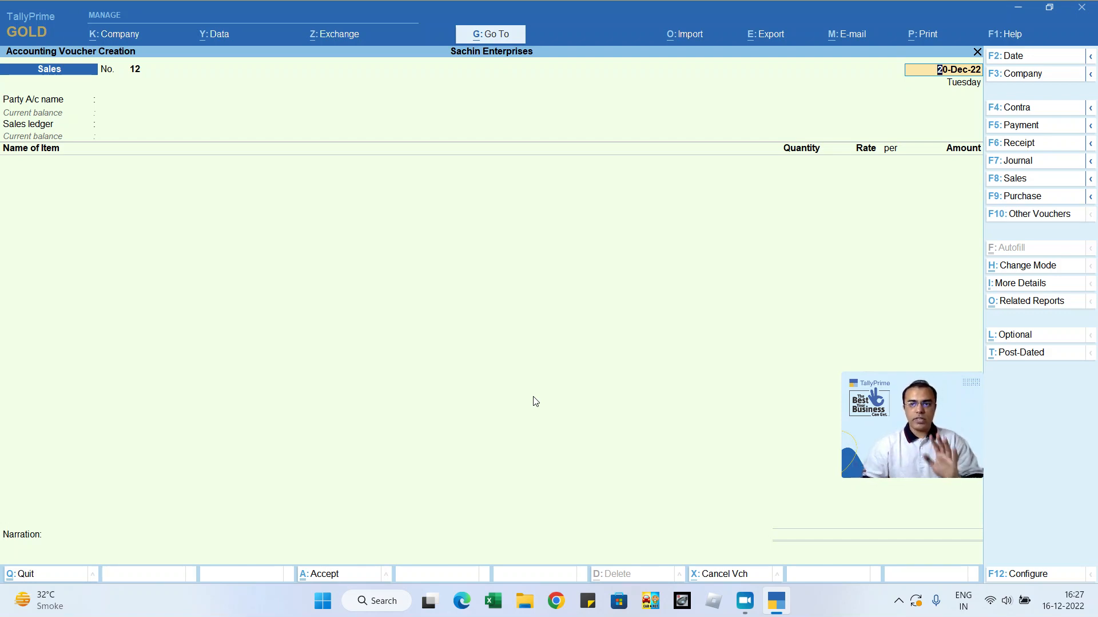
pyautogui.press('Return')
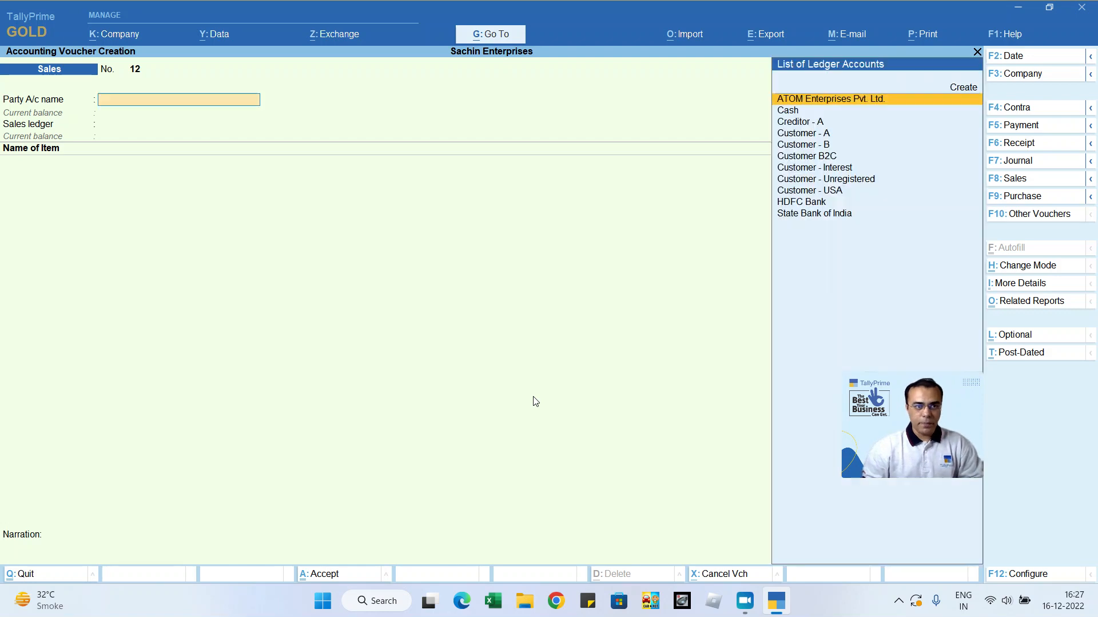
pyautogui.press('Down')
pyautogui.press('Down')
pyautogui.press('Down')
pyautogui.press('Down')
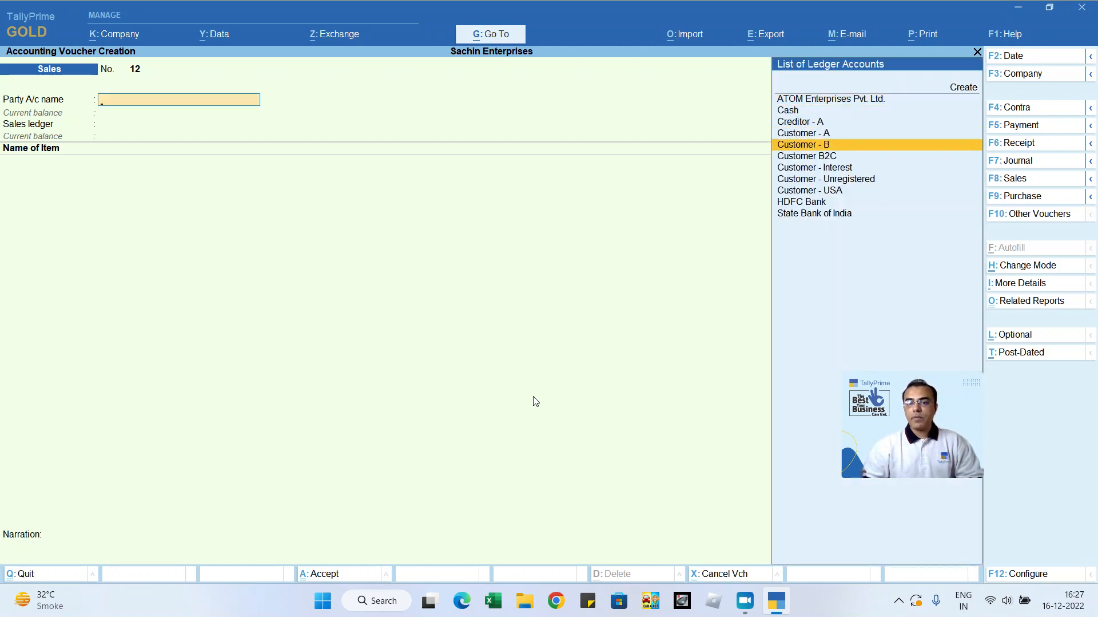
pyautogui.press('Return')
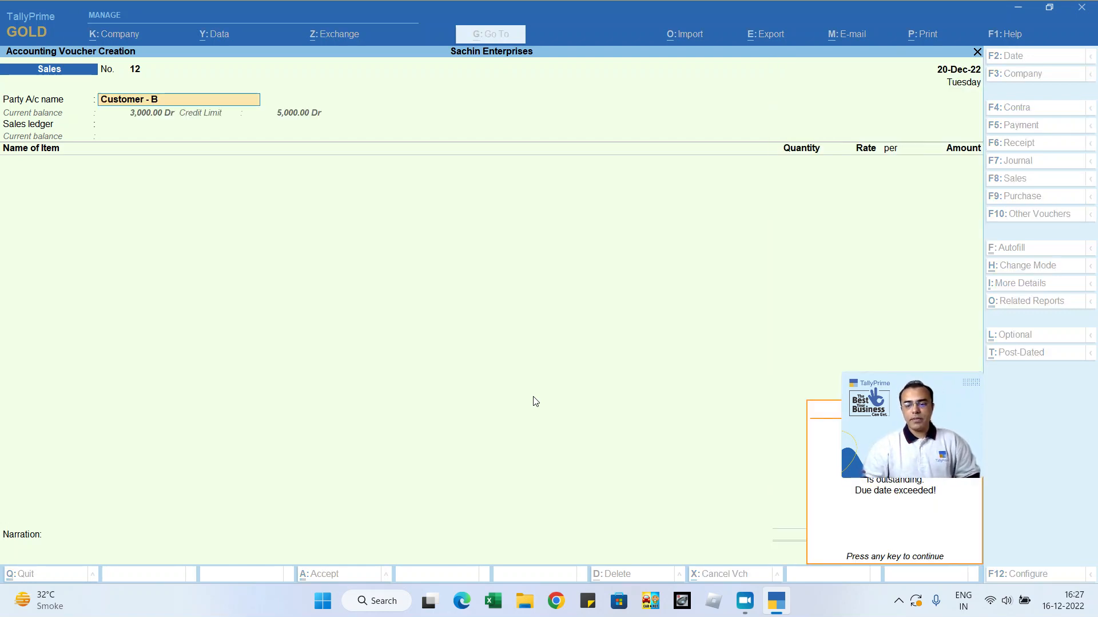
pyautogui.moveTo(904, 403)
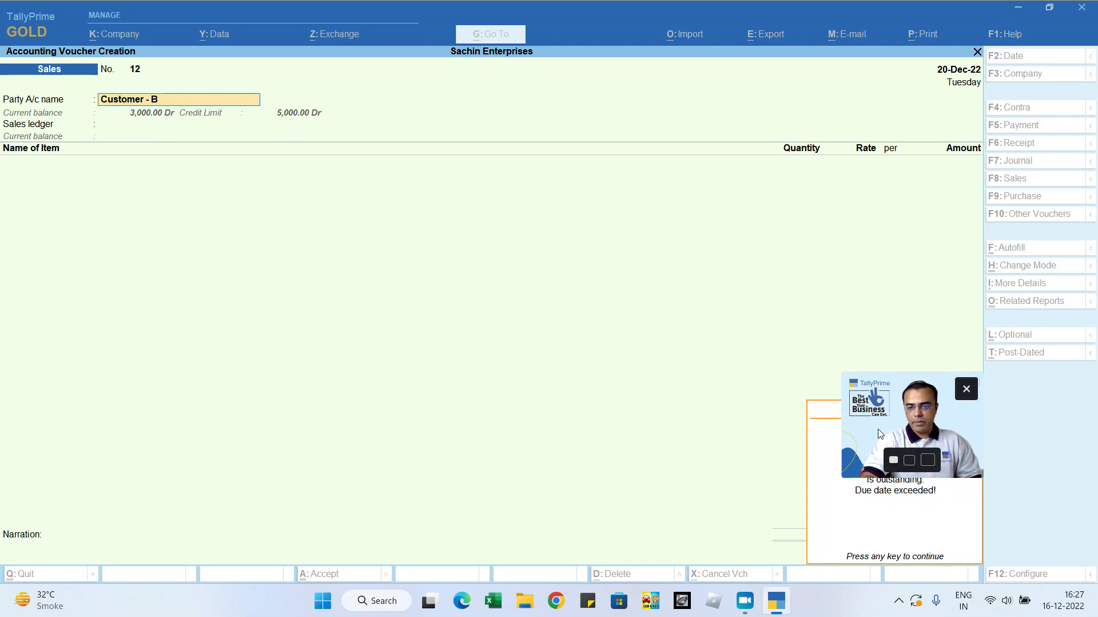
pyautogui.moveTo(904, 404); pyautogui.dragTo(882, 320)
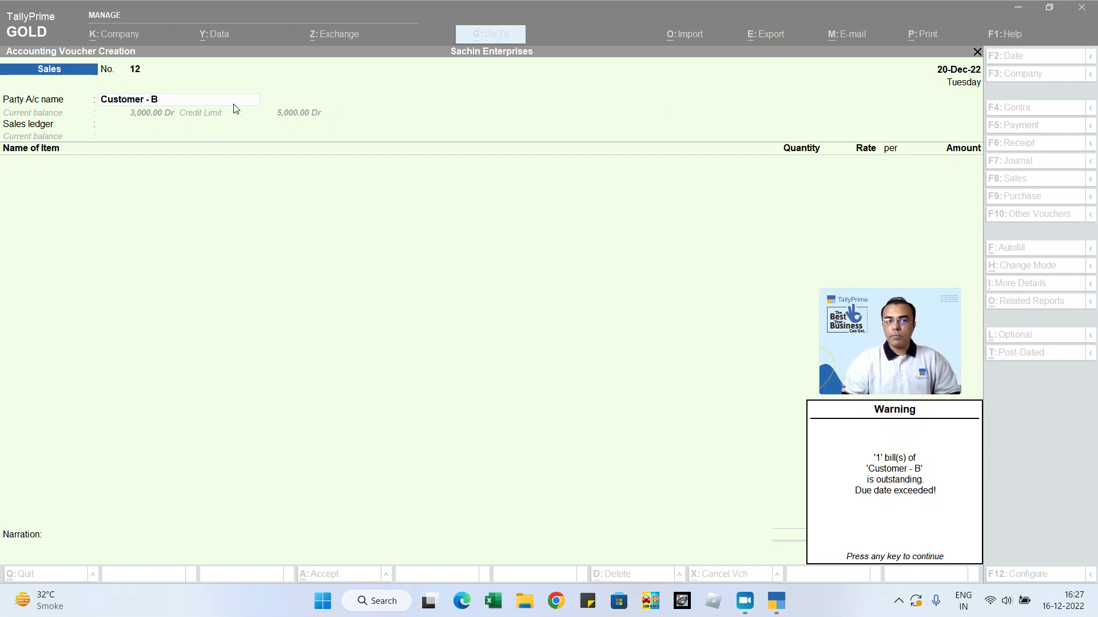
pyautogui.press('Return')
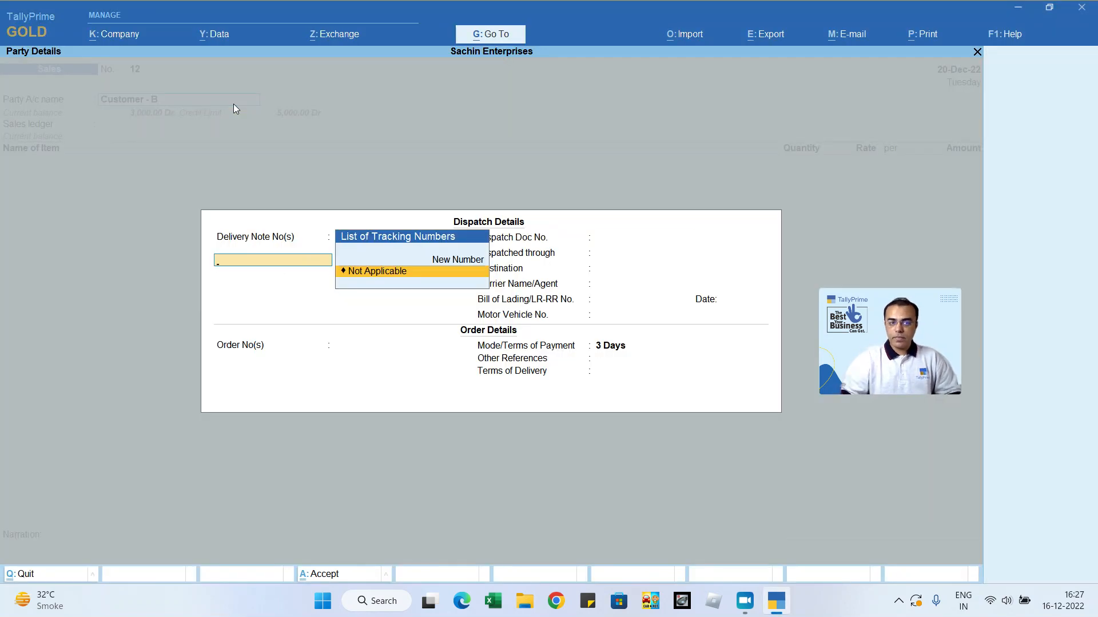
# Step: Set the delivery note number to Not Applicable and accept the remaining dispatch and order details at their defaults
pyautogui.press('Return')
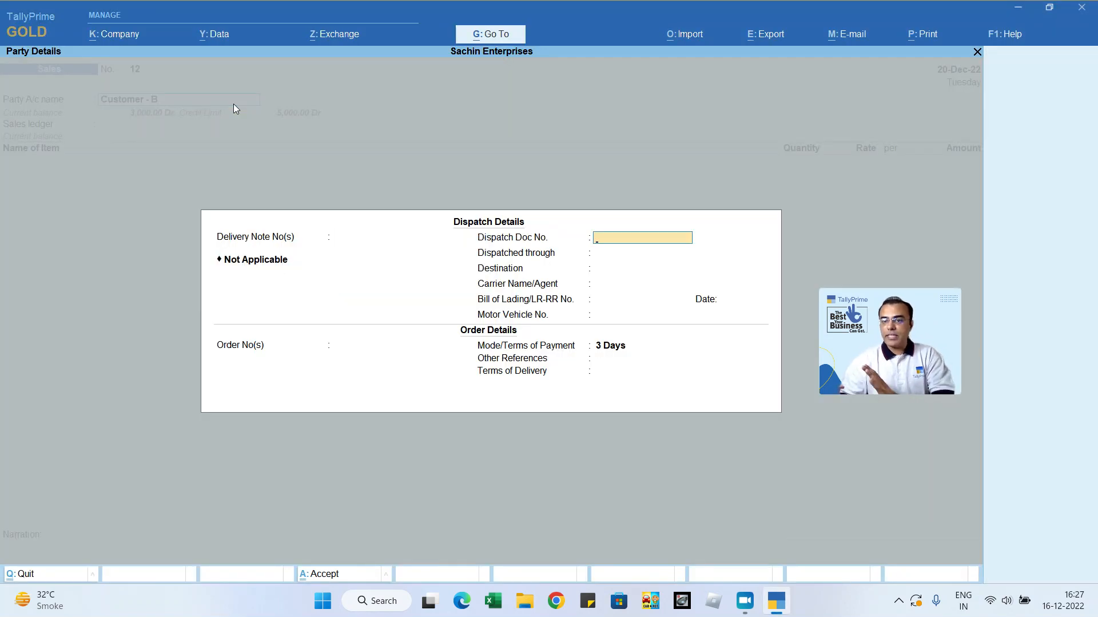
pyautogui.press('Return')
pyautogui.press('Return')
pyautogui.press('Return')
pyautogui.press('Return')
pyautogui.press('Return')
pyautogui.press('Return')
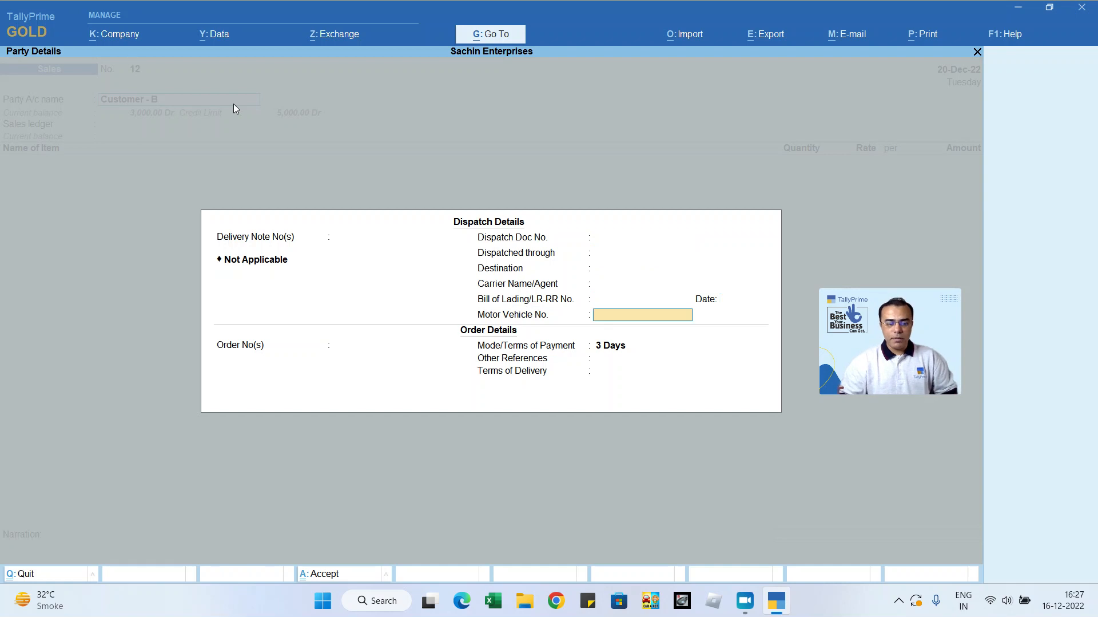
pyautogui.press('Return')
pyautogui.press('Return')
pyautogui.press('Return')
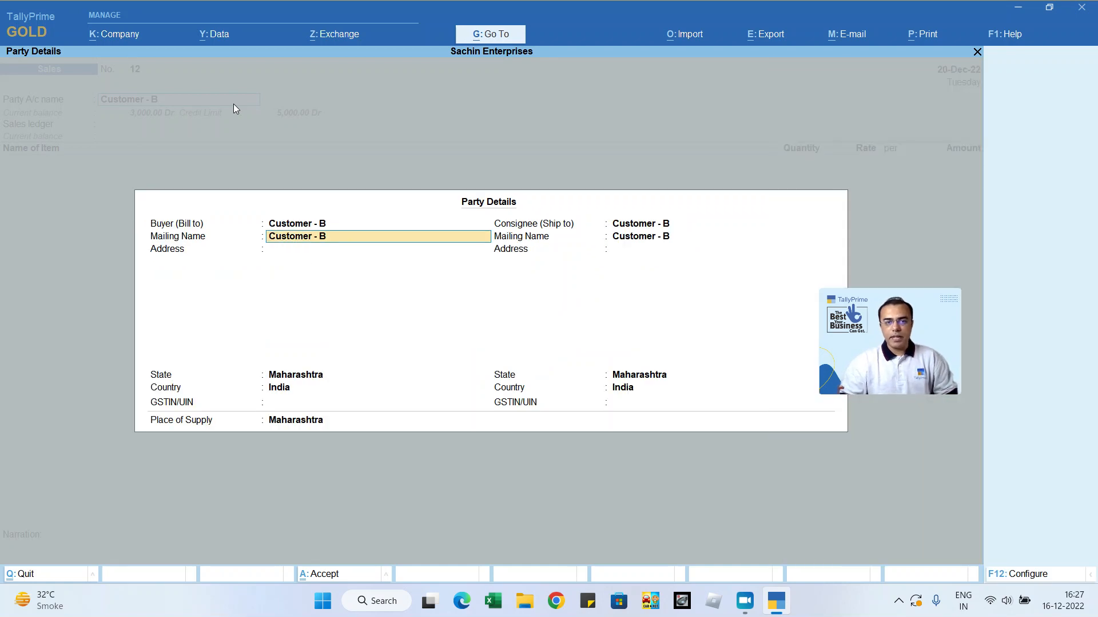
# Step: Accept the default party details and choose Sales A/c as the sales ledger with the default tax classification
pyautogui.hotkey('ctrl', 'a')
pyautogui.press('Return')
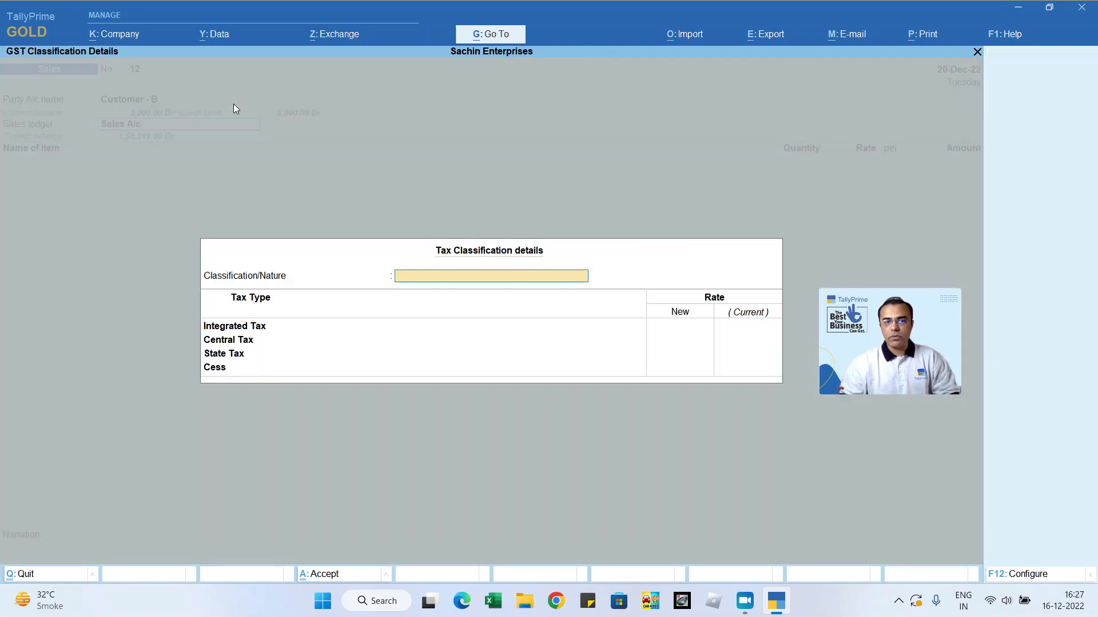
pyautogui.hotkey('ctrl', 'a')
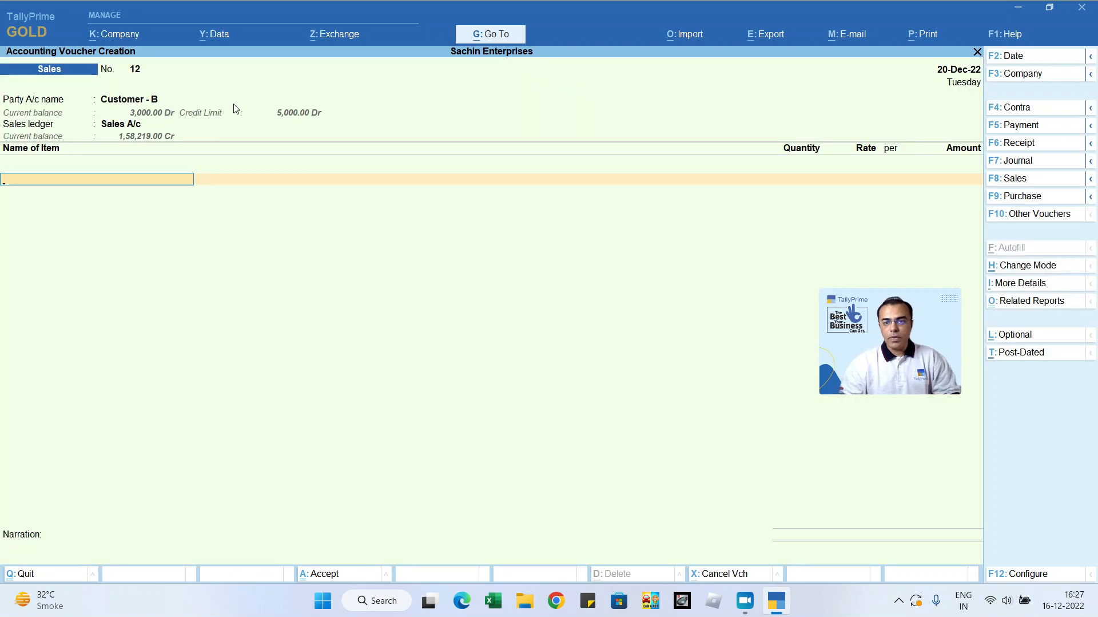
# Step: Add the stock item Oreo to voucher 12 with no description and Not Applicable for tracking and order numbers
pyautogui.press('Down')
pyautogui.press('Down')
pyautogui.press('Down')
pyautogui.press('Down')
pyautogui.press('Down')
pyautogui.press('Down')
pyautogui.press('Down')
pyautogui.press('Down')
pyautogui.press('Down')
pyautogui.press('Down')
pyautogui.press('Down')
pyautogui.press('Down')
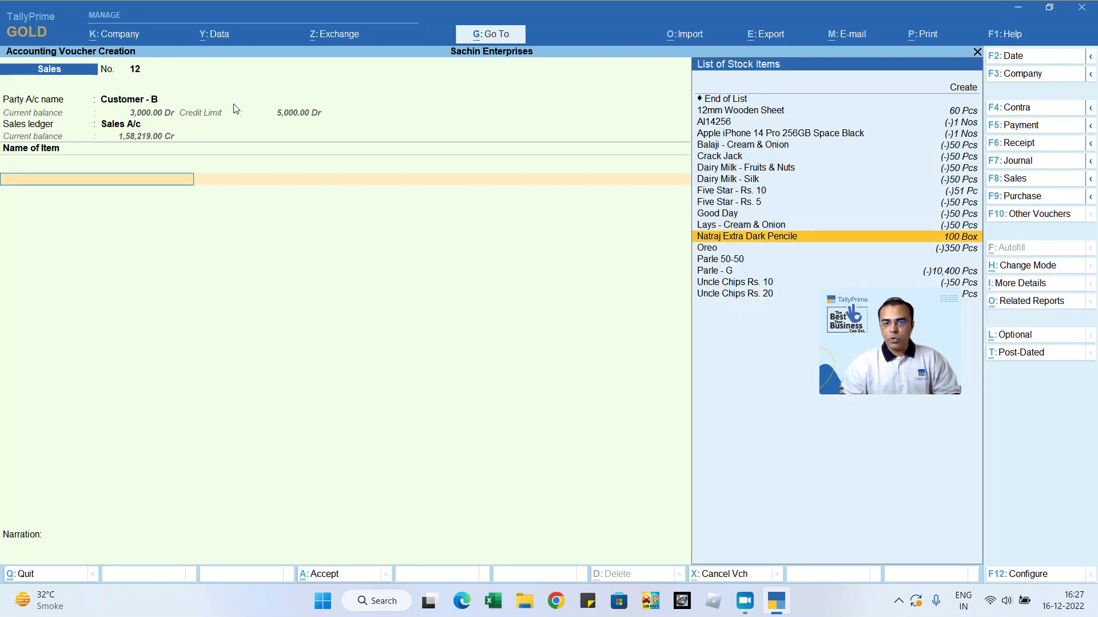
pyautogui.press('Down')
pyautogui.press('Return')
pyautogui.press('Return')
pyautogui.press('Return')
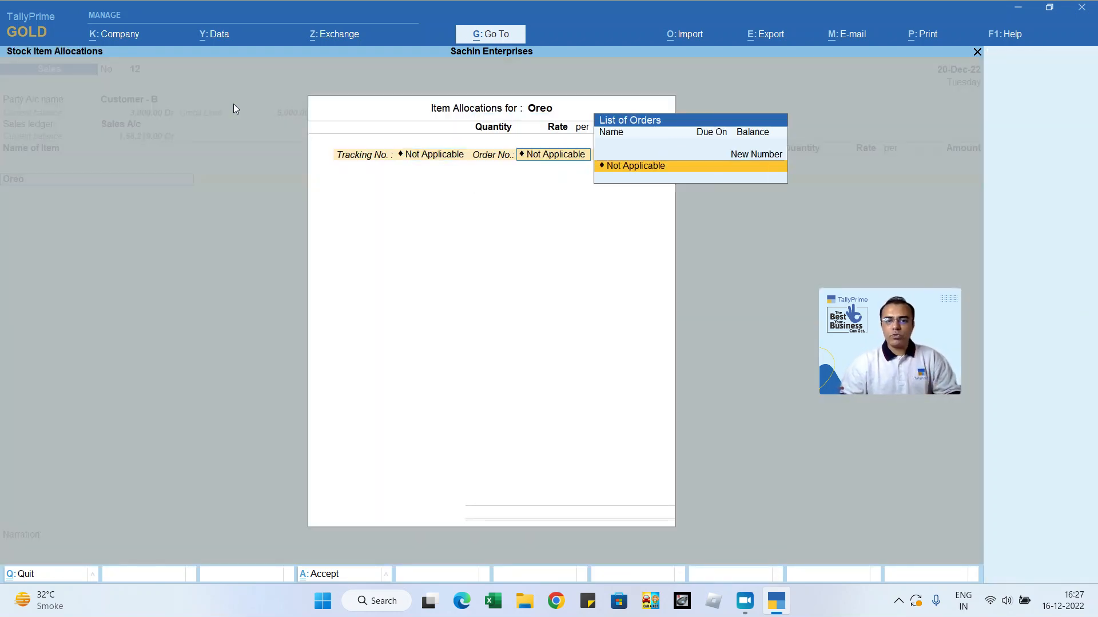
pyautogui.press('Return')
# Step: Set the Oreo quantity to 10 Pcs at a rate of 10.00 and finish the item allocation
pyautogui.write('10')
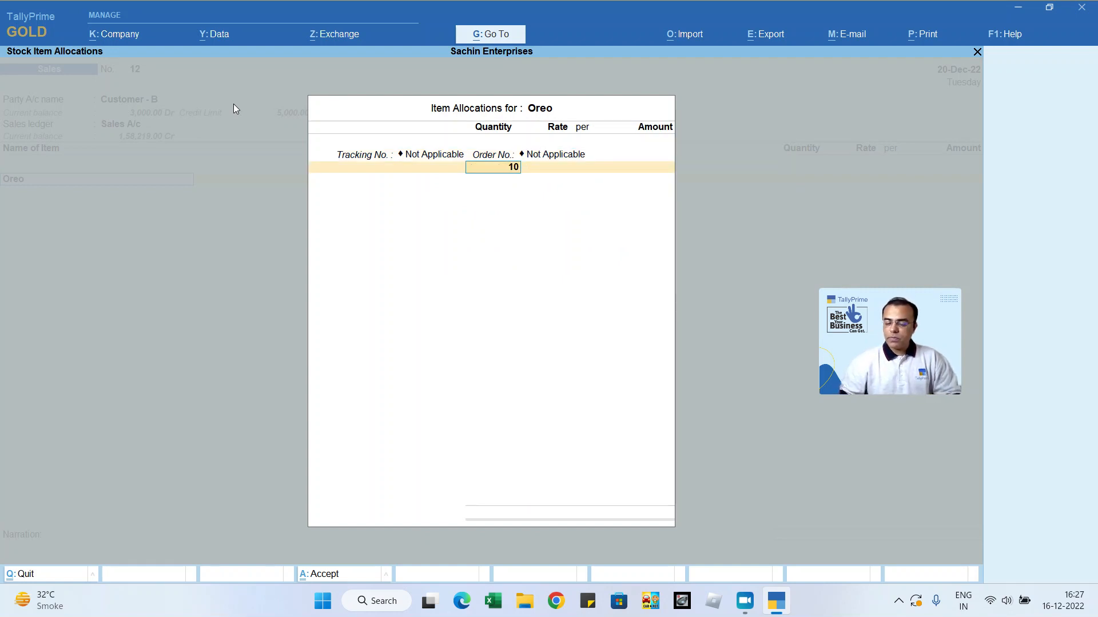
pyautogui.press('Return')
pyautogui.press('Return')
pyautogui.press('Return')
pyautogui.press('Return')
pyautogui.press('Return')
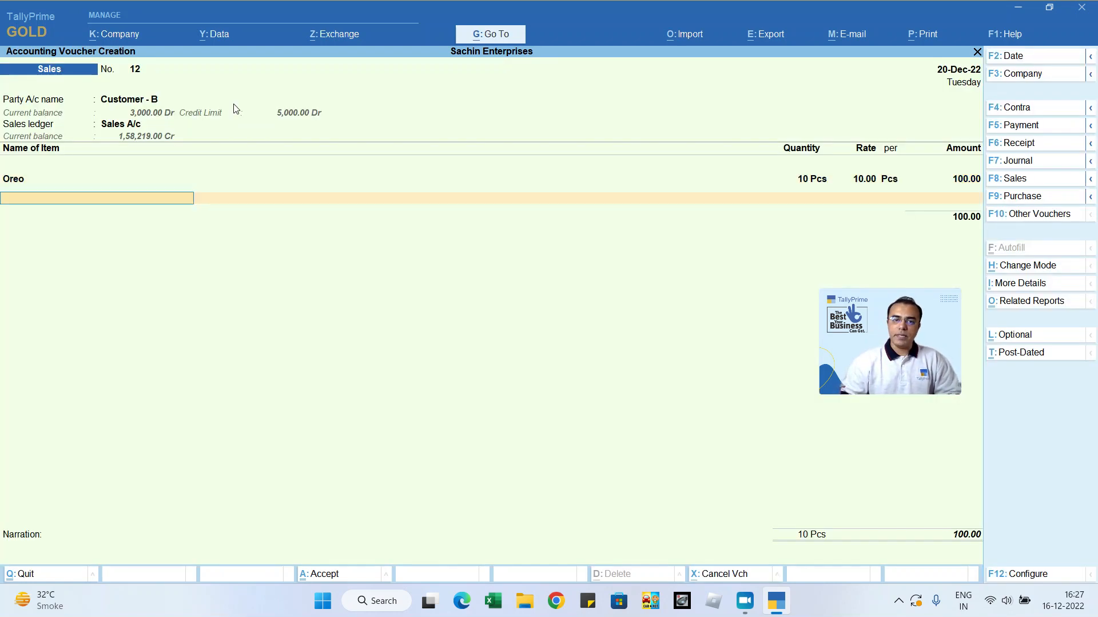
# Step: End the item list, allocate 100.00 Dr to New Ref 12 with 3 Days credit, and save the voucher without a narration
pyautogui.press('Return')
pyautogui.press('Return')
pyautogui.press('Return')
pyautogui.press('Return')
pyautogui.press('Return')
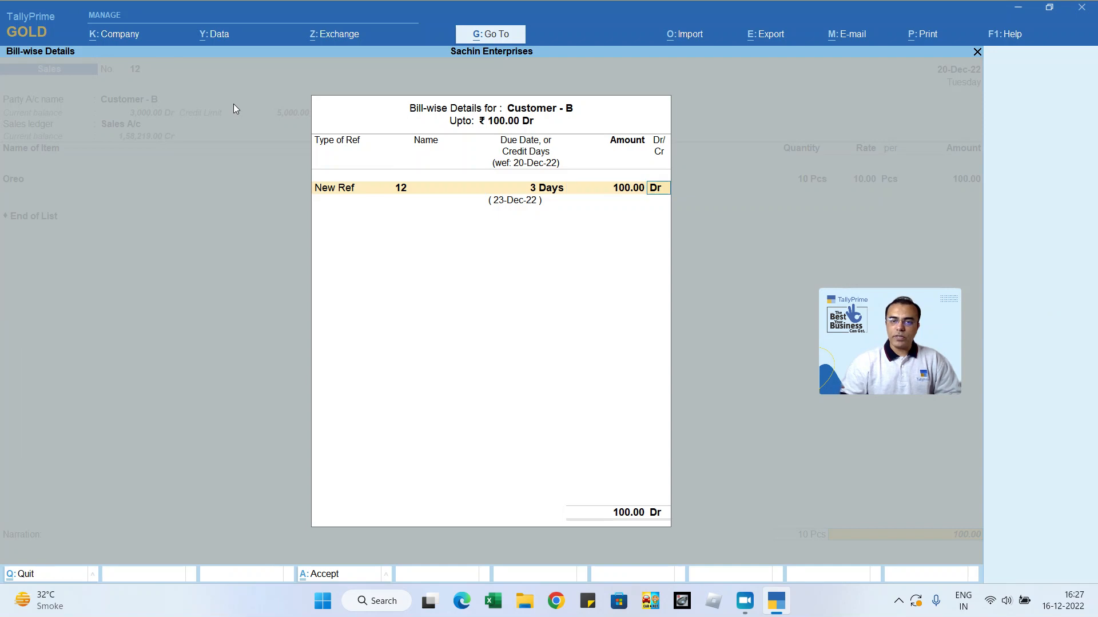
pyautogui.press('Return')
pyautogui.press('Return')
pyautogui.press('Return')
pyautogui.press('Return')
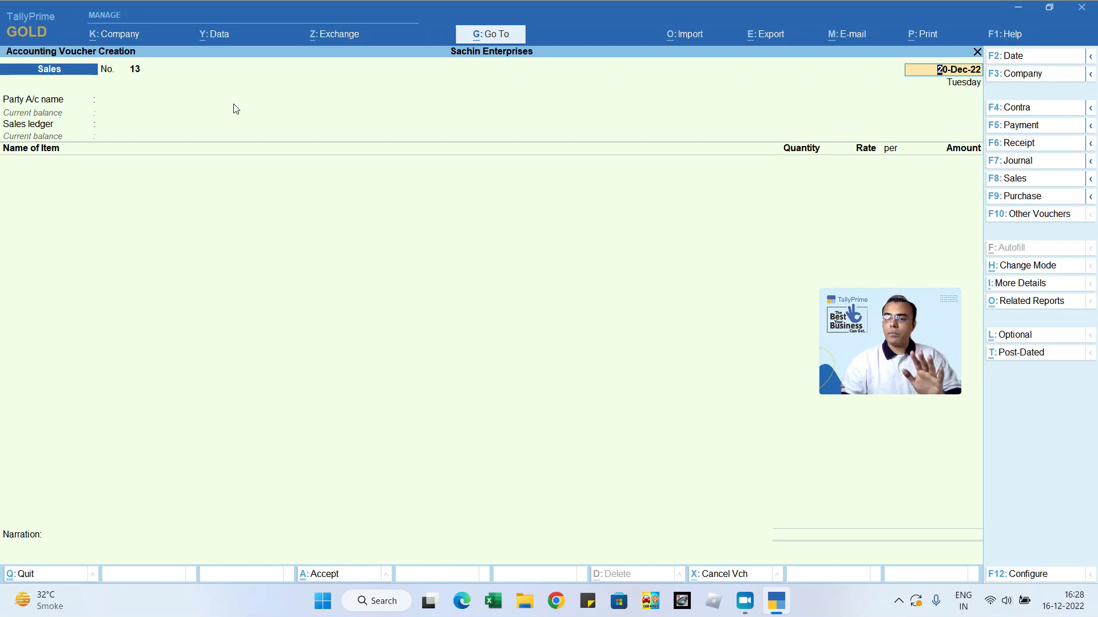
# Step: Keep 20-Dec-22 as the date of voucher 13 and choose Customer - B as the party, continuing past the outstanding-bill warning
pyautogui.click(235, 105)
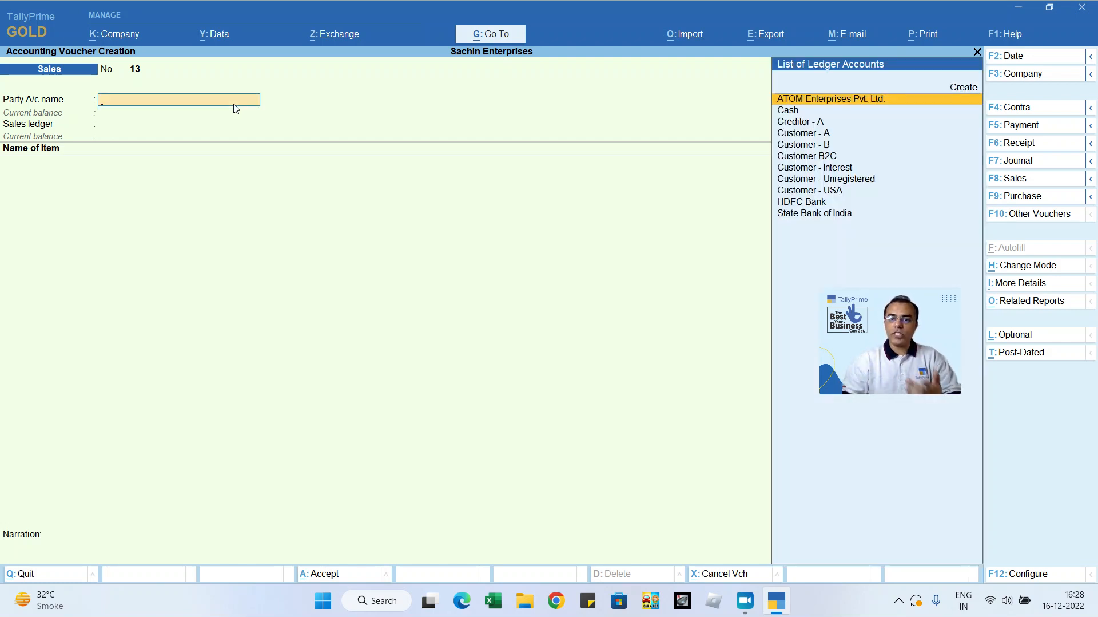
pyautogui.press('Down')
pyautogui.press('Down')
pyautogui.press('Down')
pyautogui.press('Down')
pyautogui.press('Return')
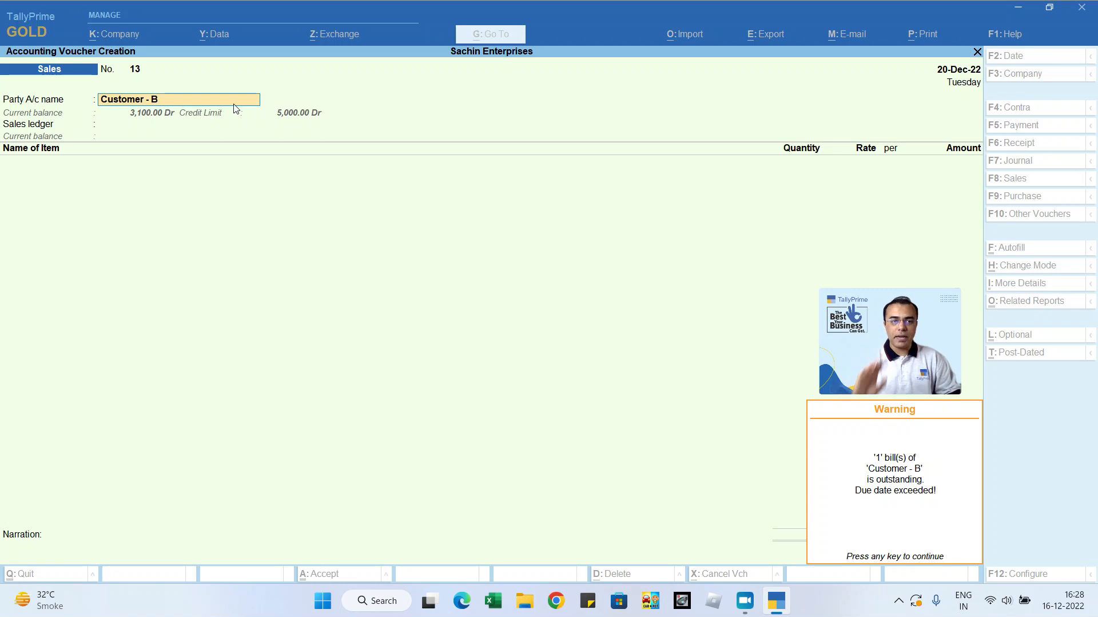
pyautogui.press('Return')
pyautogui.press('Return')
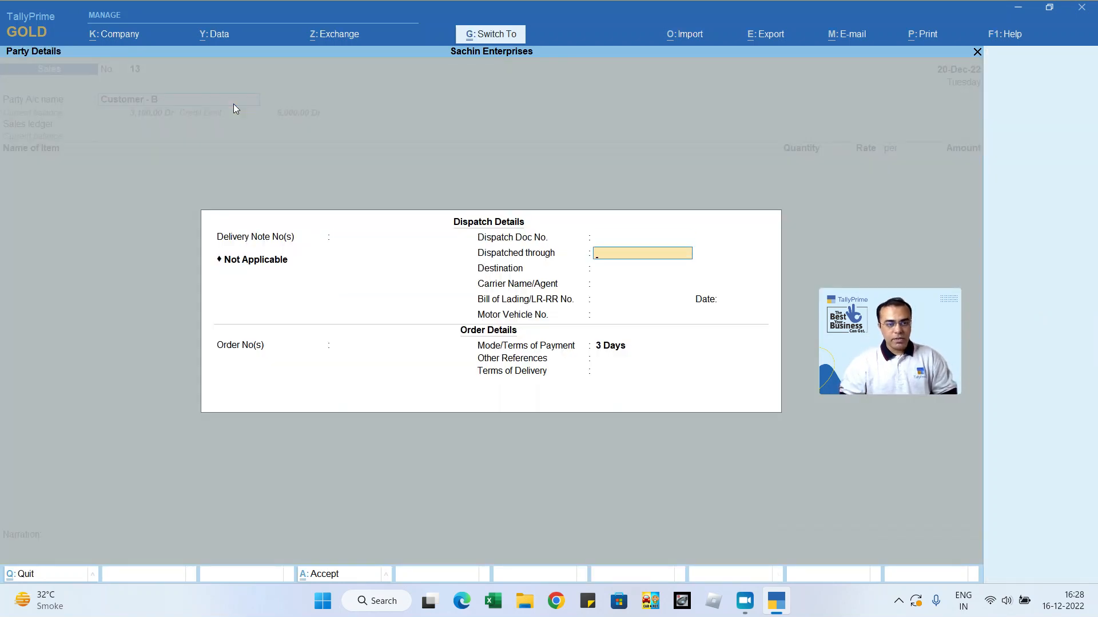
# Step: Accept the default dispatch and party details, and choose Sales A/c as the sales ledger with the default tax classification
pyautogui.hotkey('ctrl', 'a')
pyautogui.hotkey('ctrl', 'a')
pyautogui.press('Return')
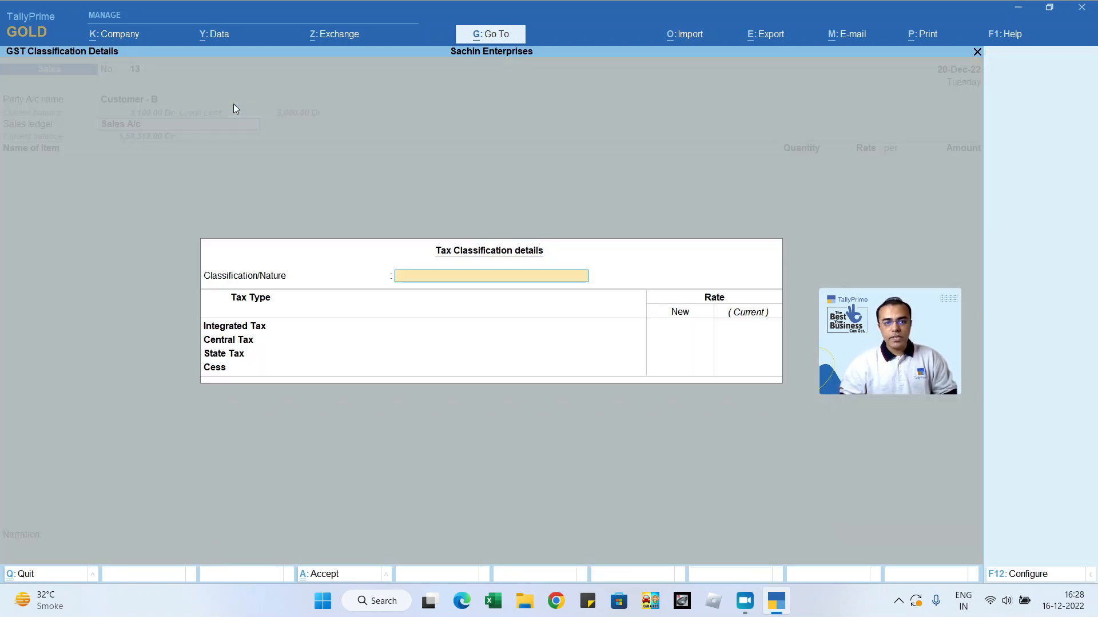
pyautogui.hotkey('ctrl', 'a')
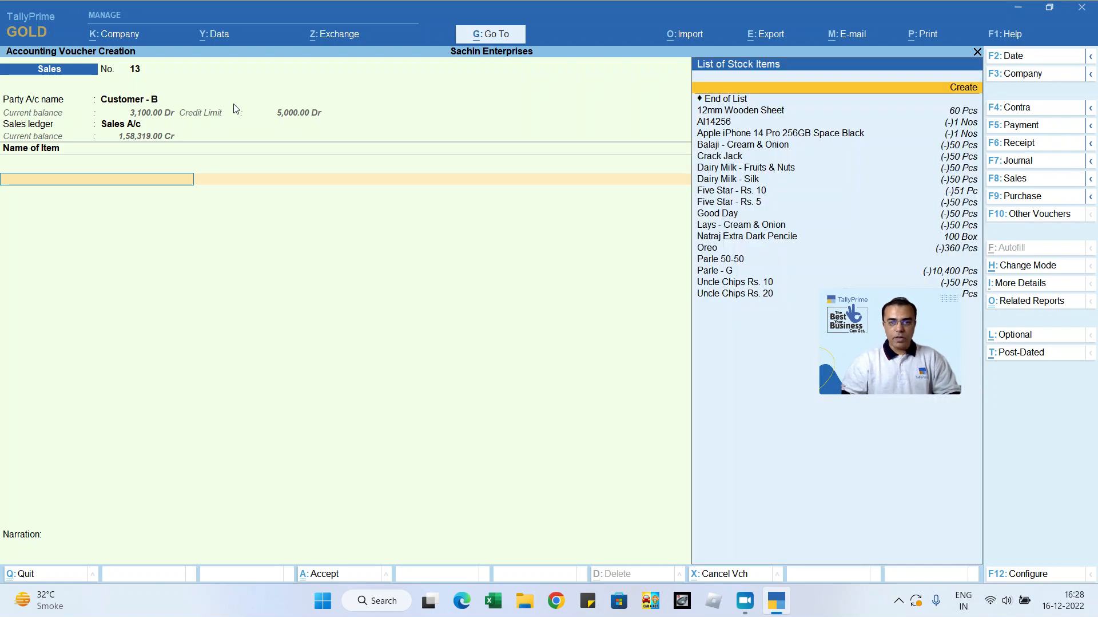
# Step: Add the stock item Oreo to voucher 13 with no description and Not Applicable for tracking and order numbers
pyautogui.press('Down')
pyautogui.press('Down')
pyautogui.press('Down')
pyautogui.press('Down')
pyautogui.press('Down')
pyautogui.press('Down')
pyautogui.press('Down')
pyautogui.press('Down')
pyautogui.press('Down')
pyautogui.press('Down')
pyautogui.press('Down')
pyautogui.press('Down')
pyautogui.press('Down')
pyautogui.press('Return')
pyautogui.press('Return')
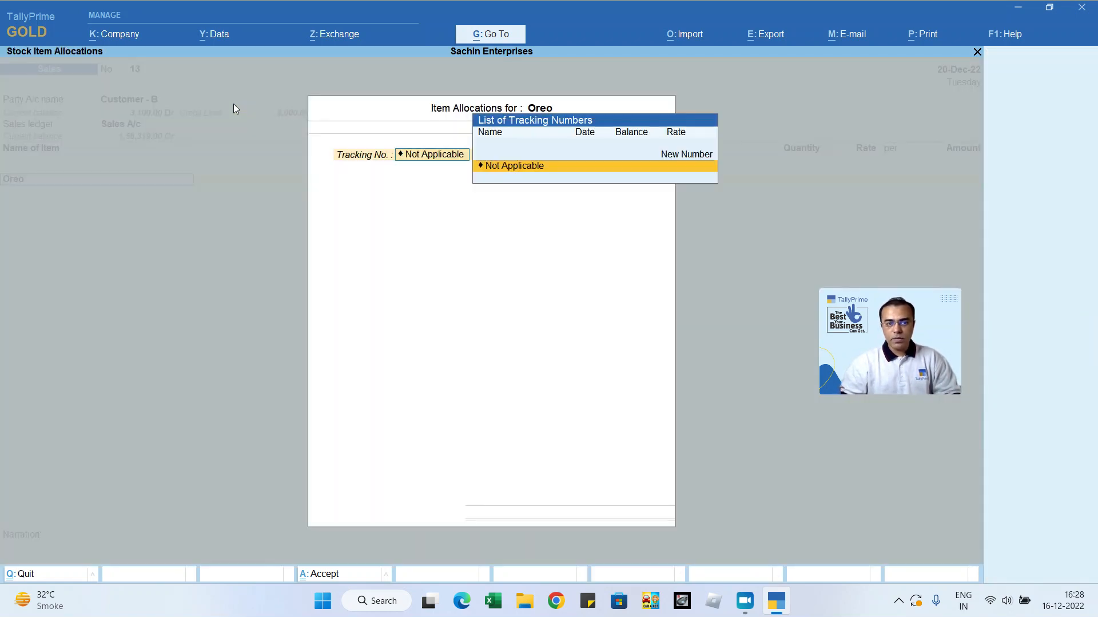
pyautogui.press('Return')
pyautogui.press('Return')
# Step: Set the Oreo quantity to 500 Pcs at a rate of 10.00 and finish the item line
pyautogui.write('500')
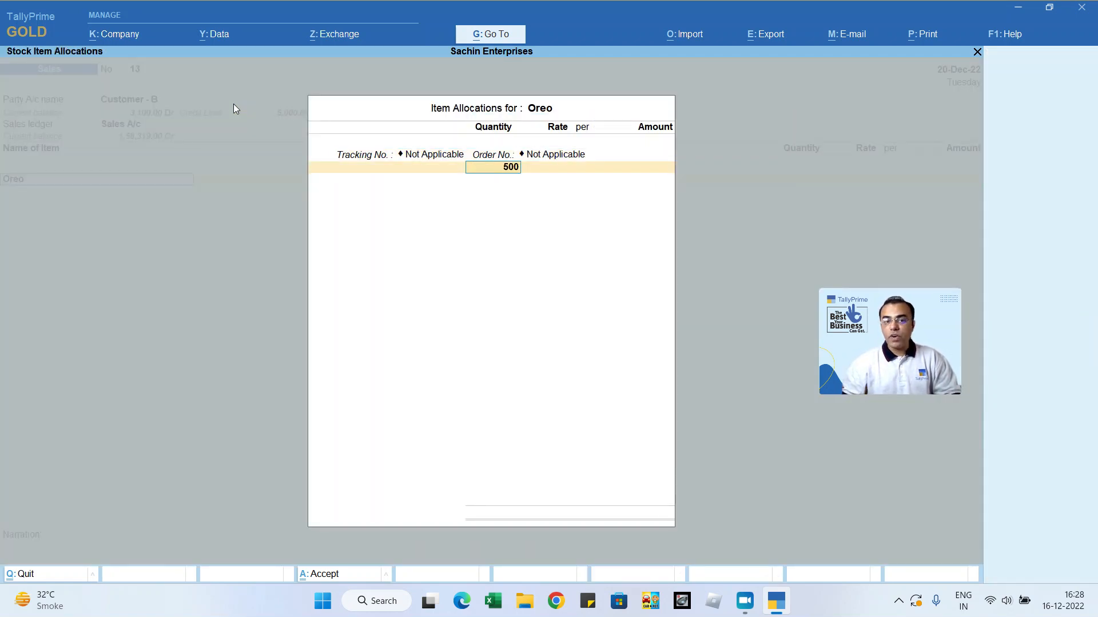
pyautogui.press('Return')
pyautogui.press('Return')
pyautogui.press('Return')
pyautogui.press('Return')
pyautogui.press('Return')
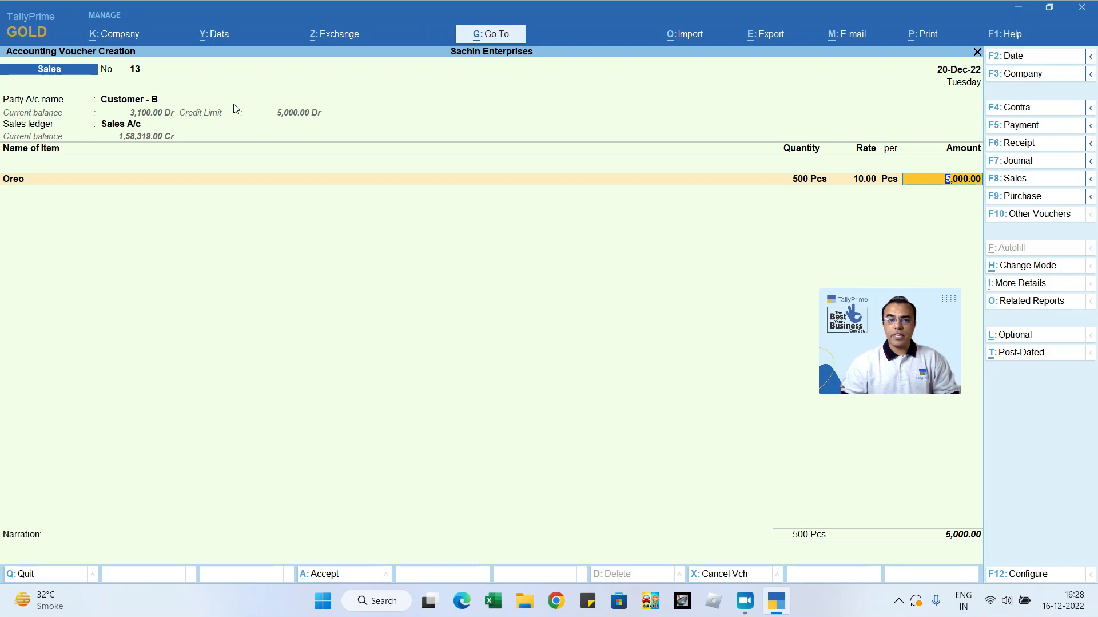
pyautogui.press('Return')
pyautogui.press('Return')
pyautogui.press('Return')
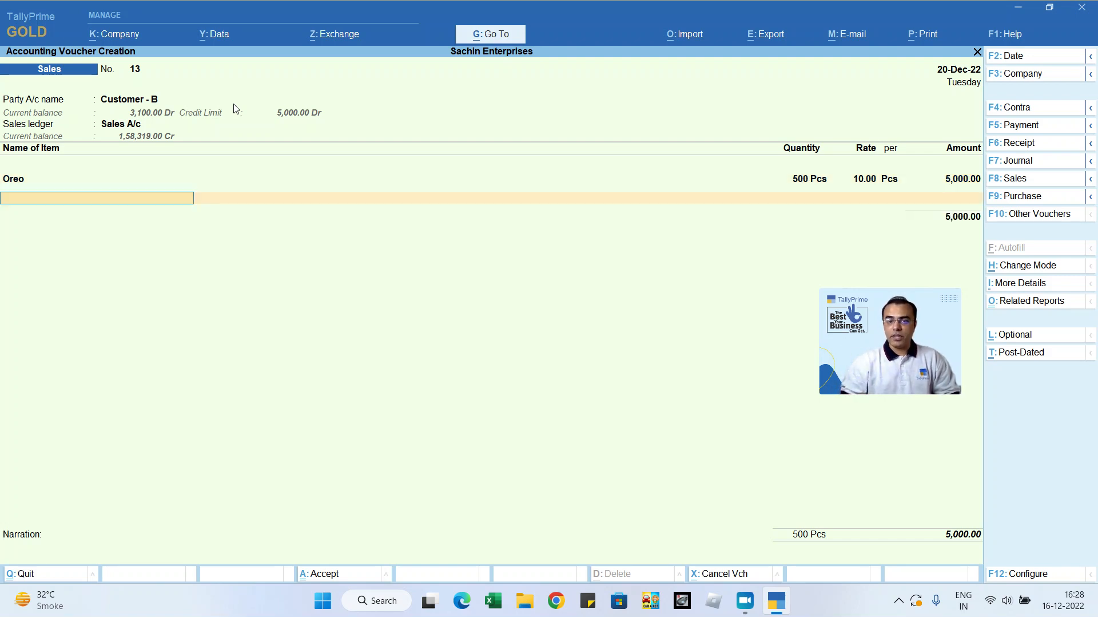
# Step: End the item list, allocate 5,000.00 Dr to New Ref 13 with 3 Days credit, and try to save the voucher
pyautogui.press('Return')
pyautogui.press('Return')
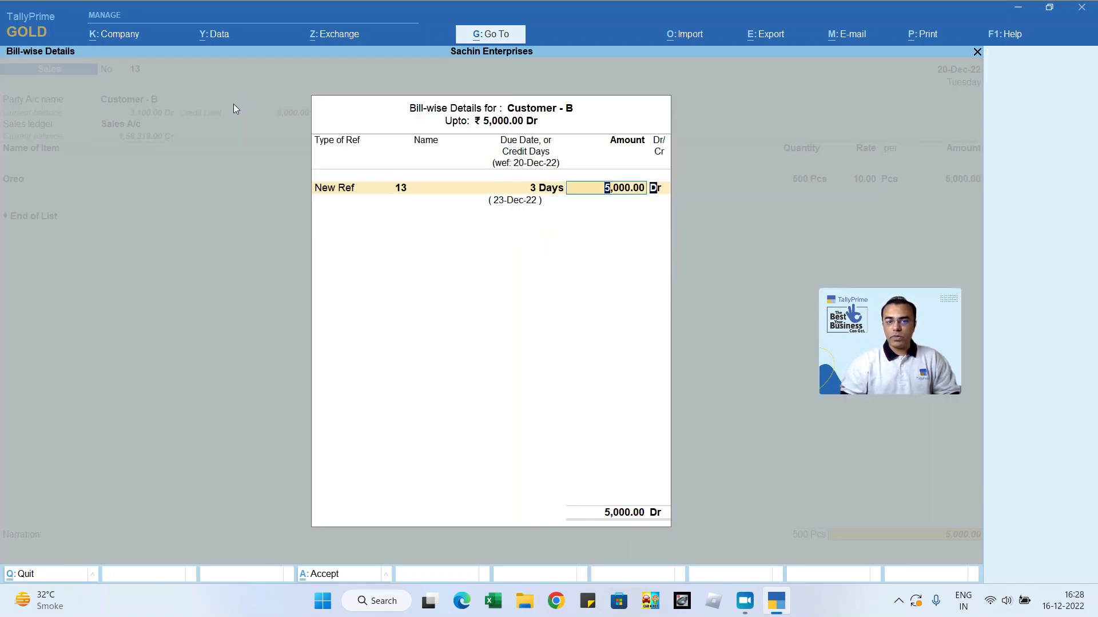
pyautogui.press('Return')
pyautogui.press('Return')
pyautogui.press('Return')
pyautogui.press('Return')
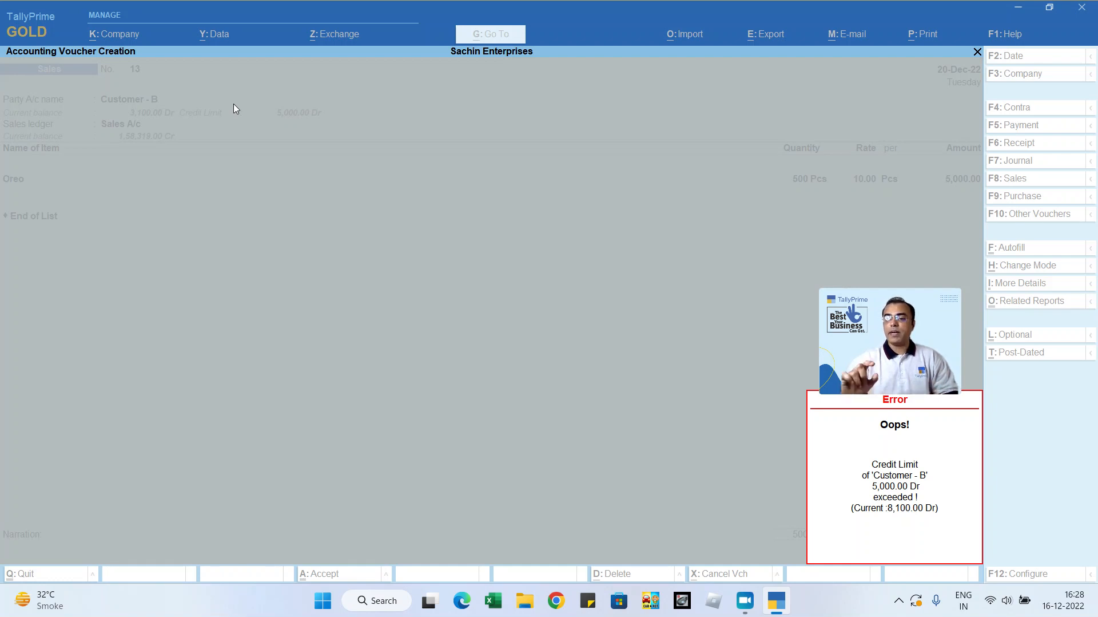
pyautogui.press('Escape')
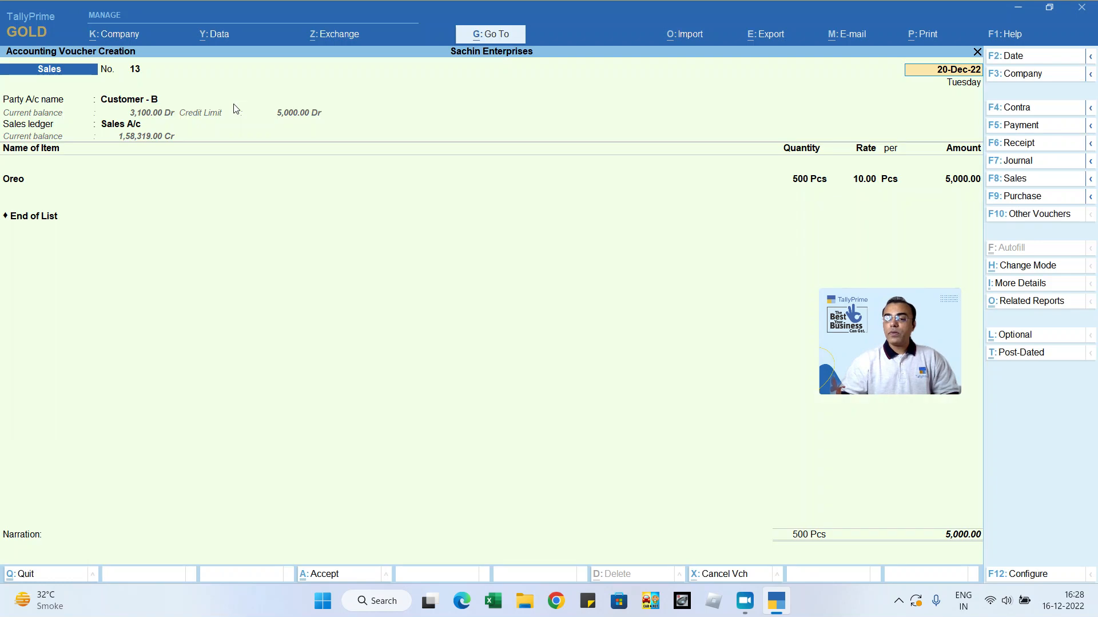
# Step: Go through voucher 13 again, keeping the date 20-Dec-22, Customer - B and the blank dispatch details with no delivery note
pyautogui.press('Return')
pyautogui.press('Return')
pyautogui.press('Return')
pyautogui.press('Return')
pyautogui.press('Return')
pyautogui.press('Return')
pyautogui.press('Return')
pyautogui.press('Return')
pyautogui.press('Return')
pyautogui.press('Return')
pyautogui.press('Return')
pyautogui.press('Return')
pyautogui.press('Return')
pyautogui.press('Return')
pyautogui.press('Return')
pyautogui.press('Return')
pyautogui.press('Return')
pyautogui.press('Return')
pyautogui.press('Return')
pyautogui.press('Return')
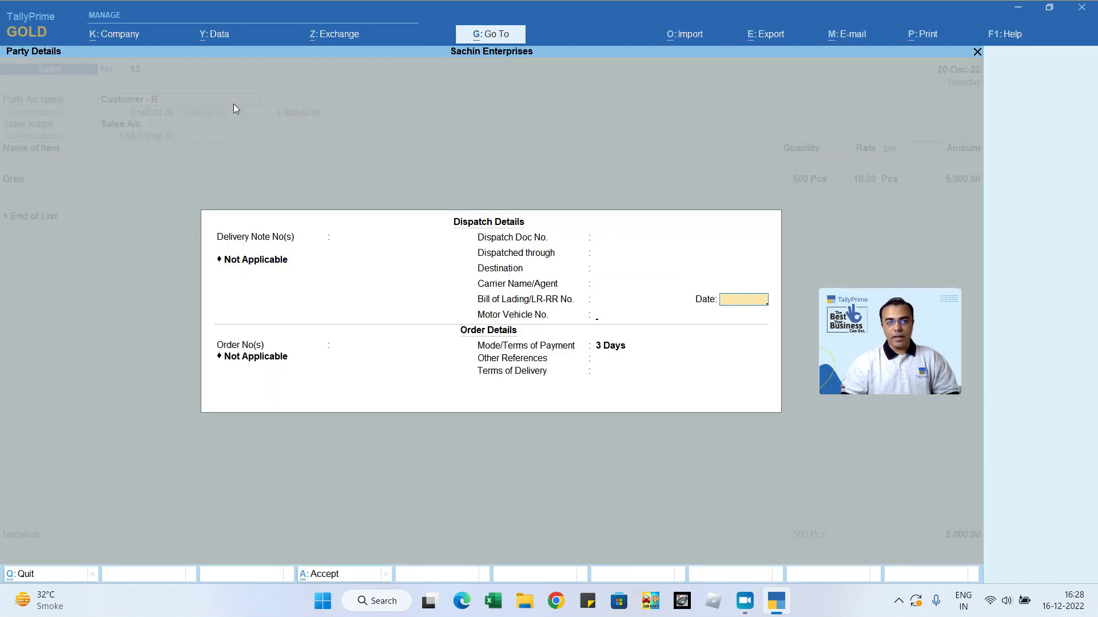
# Step: Keep 3 Days as the terms of payment, accept the order and party details, and retain Sales A/c with Not Applicable classification
pyautogui.press('Return')
pyautogui.press('Return')
pyautogui.press('Return')
pyautogui.press('Return')
pyautogui.press('Return')
pyautogui.press('Return')
pyautogui.press('Return')
pyautogui.press('Return')
pyautogui.press('Return')
pyautogui.press('Return')
pyautogui.press('Return')
pyautogui.press('Return')
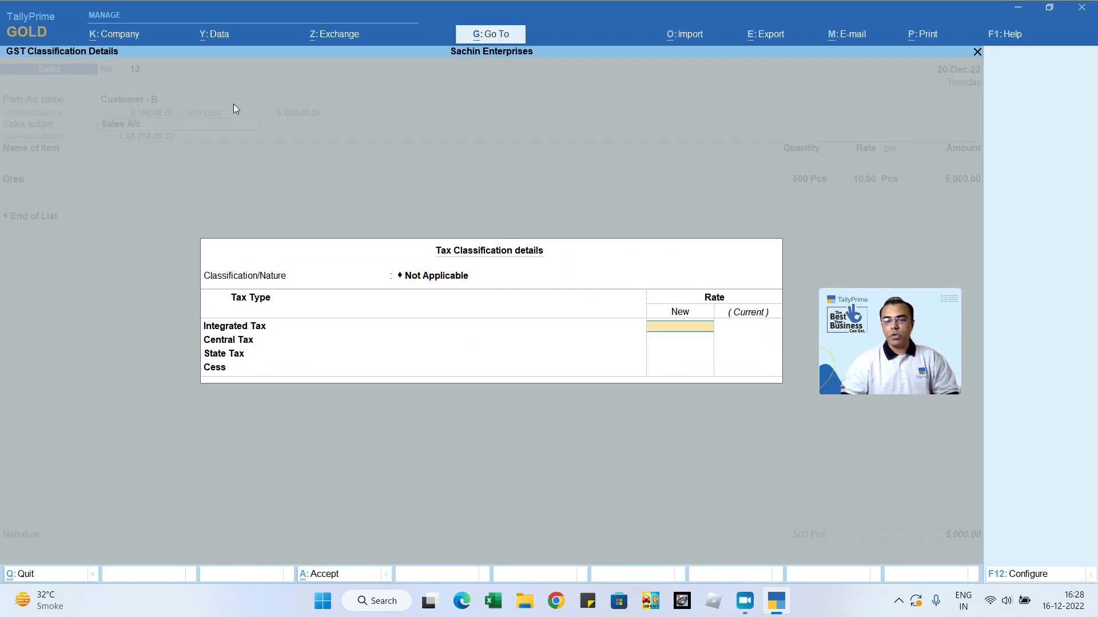
# Step: Leave the new tax rates blank and keep Oreo with Not Applicable for its tracking and order numbers
pyautogui.press('Return')
pyautogui.press('Return')
pyautogui.press('Return')
pyautogui.press('Return')
pyautogui.press('Return')
pyautogui.press('Return')
pyautogui.press('Return')
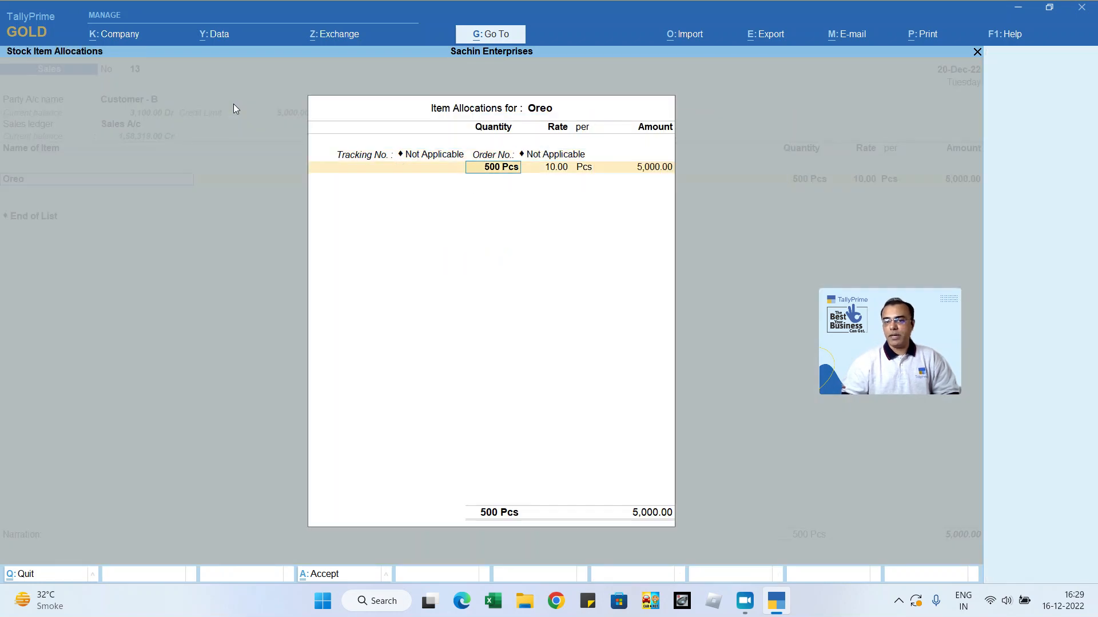
# Step: Keep the Oreo line at 500 Pcs and a rate of 10.00, and end the item list
pyautogui.press('Return')
pyautogui.press('Return')
pyautogui.press('Return')
pyautogui.press('Return')
pyautogui.press('Return')
pyautogui.press('Return')
pyautogui.press('Return')
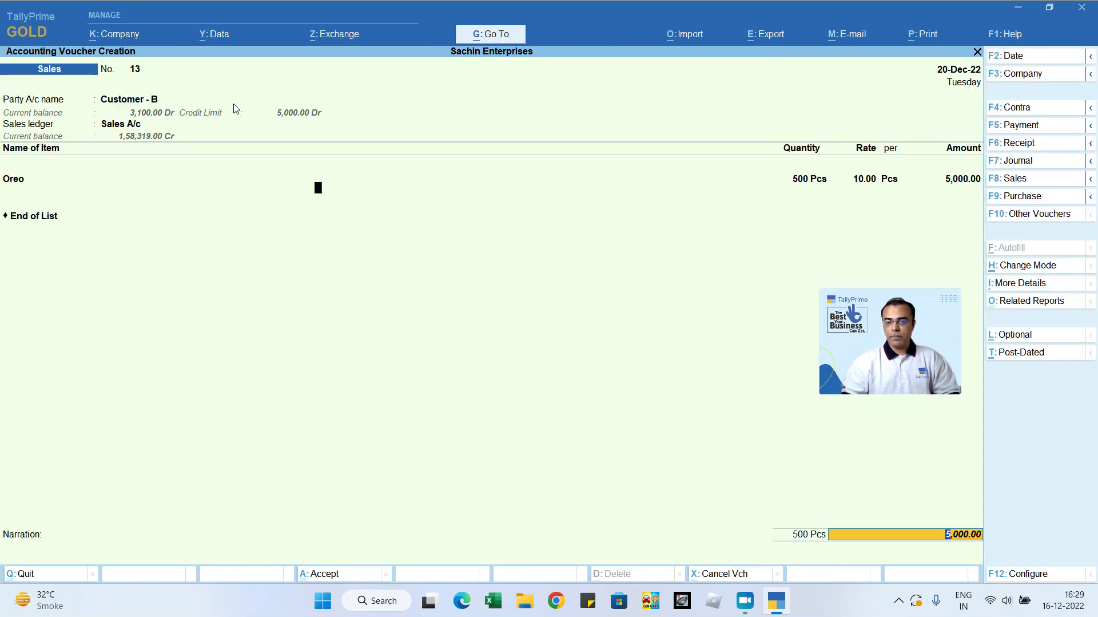
# Step: Keep the 5,000.00 voucher total, leave the narration empty, and try again to save voucher 13
pyautogui.press('Return')
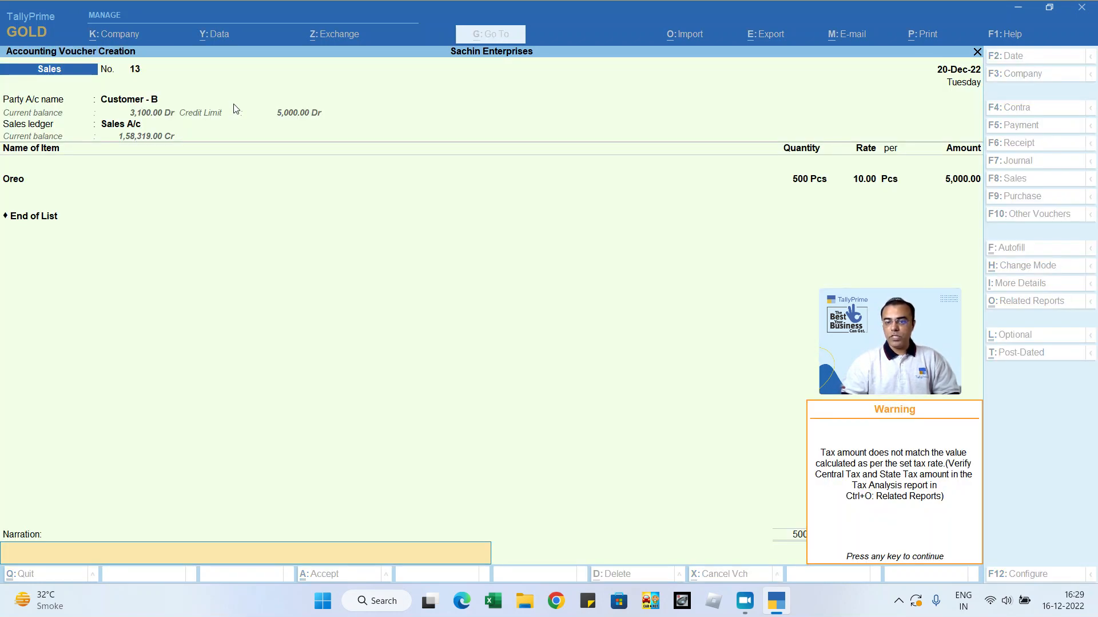
pyautogui.press('Return')
pyautogui.press('Return')
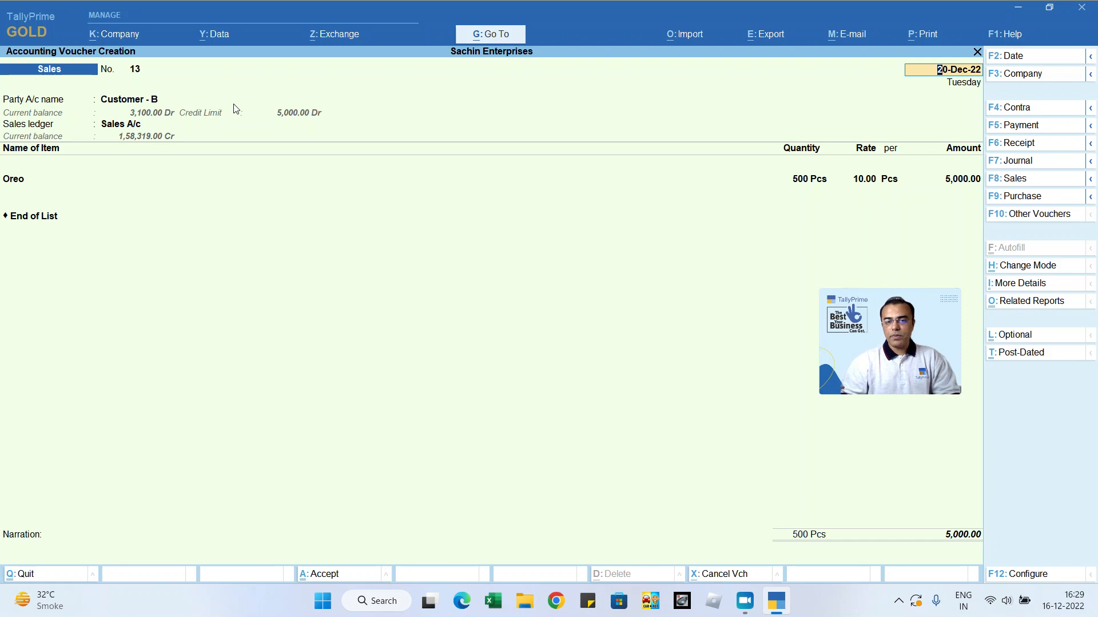
# Step: Quit the sales voucher without saving it and return to the Gateway of Tally, keeping the program open
pyautogui.press('Escape')
pyautogui.press('Escape')
pyautogui.press('Return')
pyautogui.press('Escape')
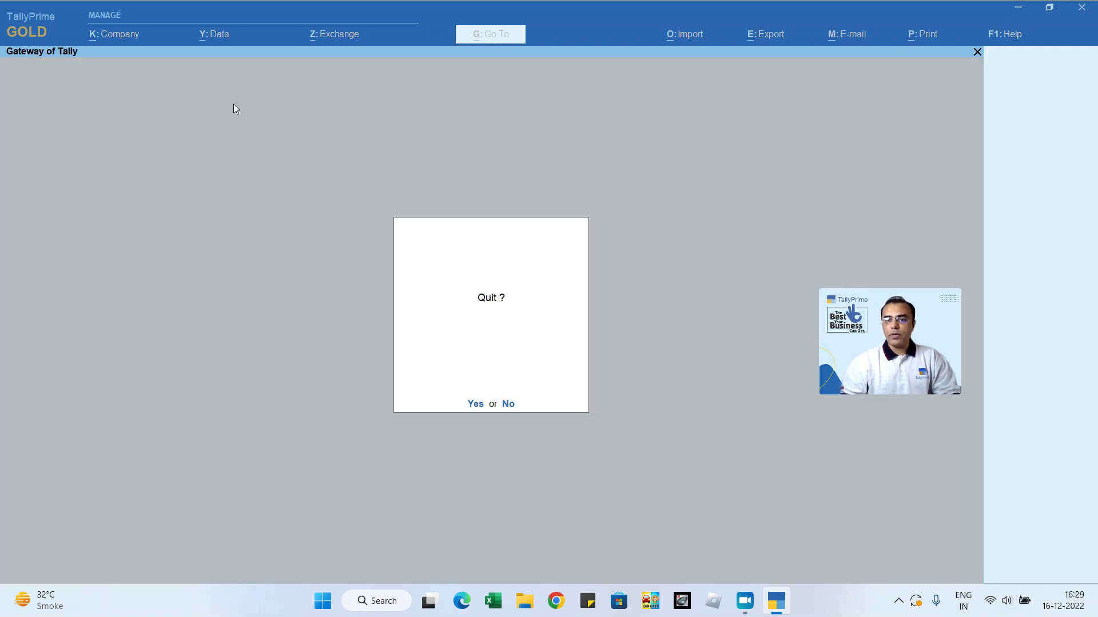
pyautogui.press('Escape')
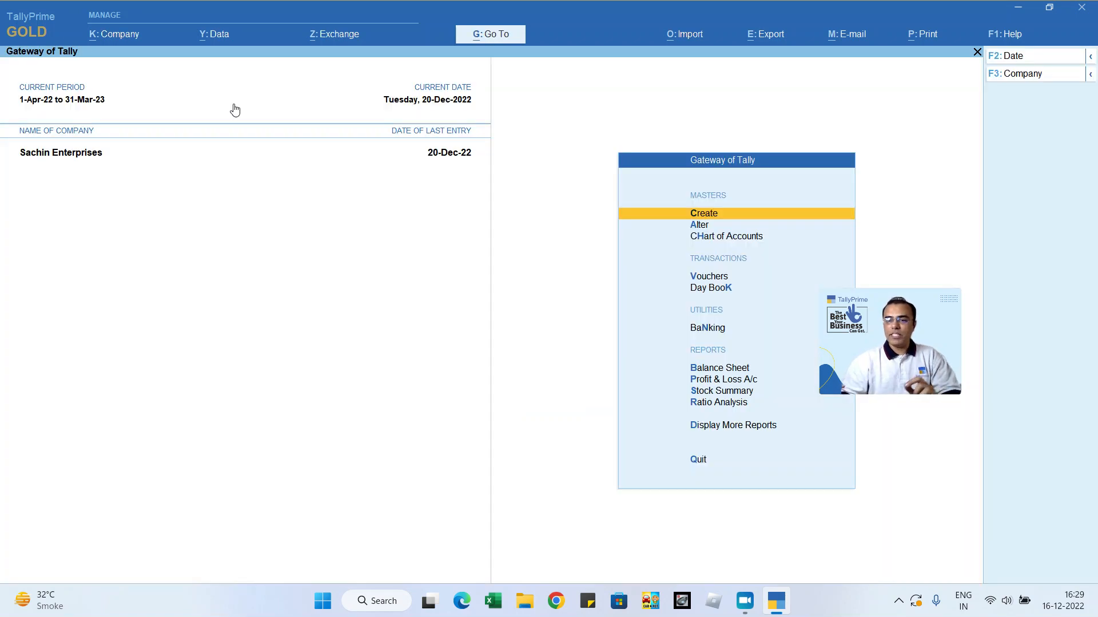